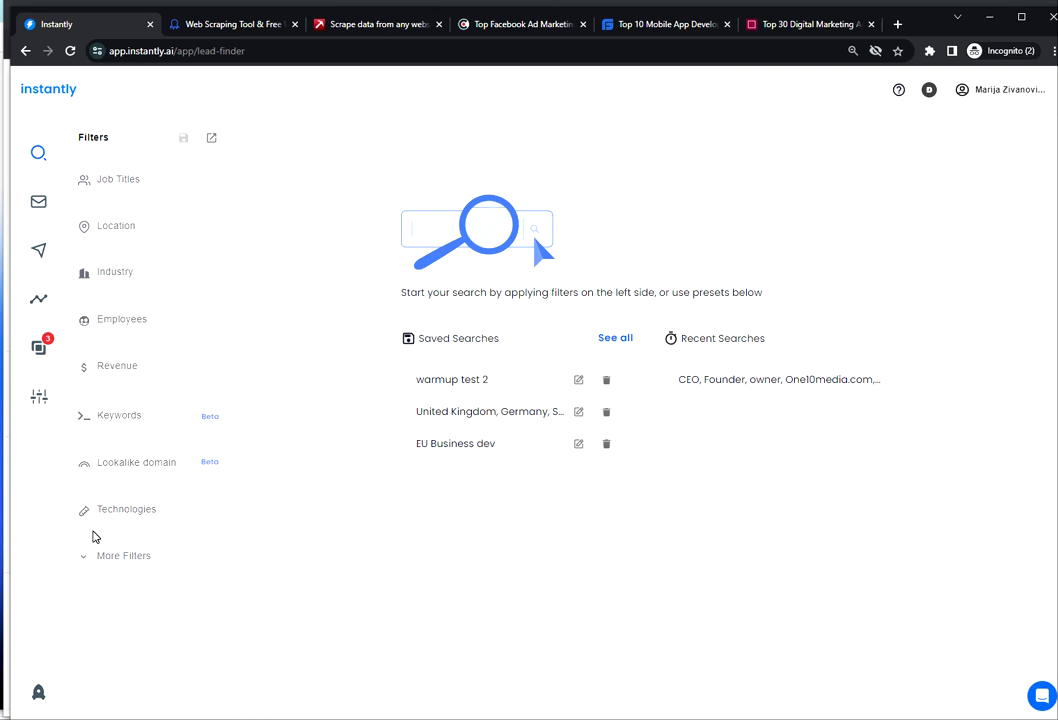
# - Show the additional lead filters and open the Domains filter
pyautogui.click(142, 563)
pyautogui.scroll(-1, 142, 550)
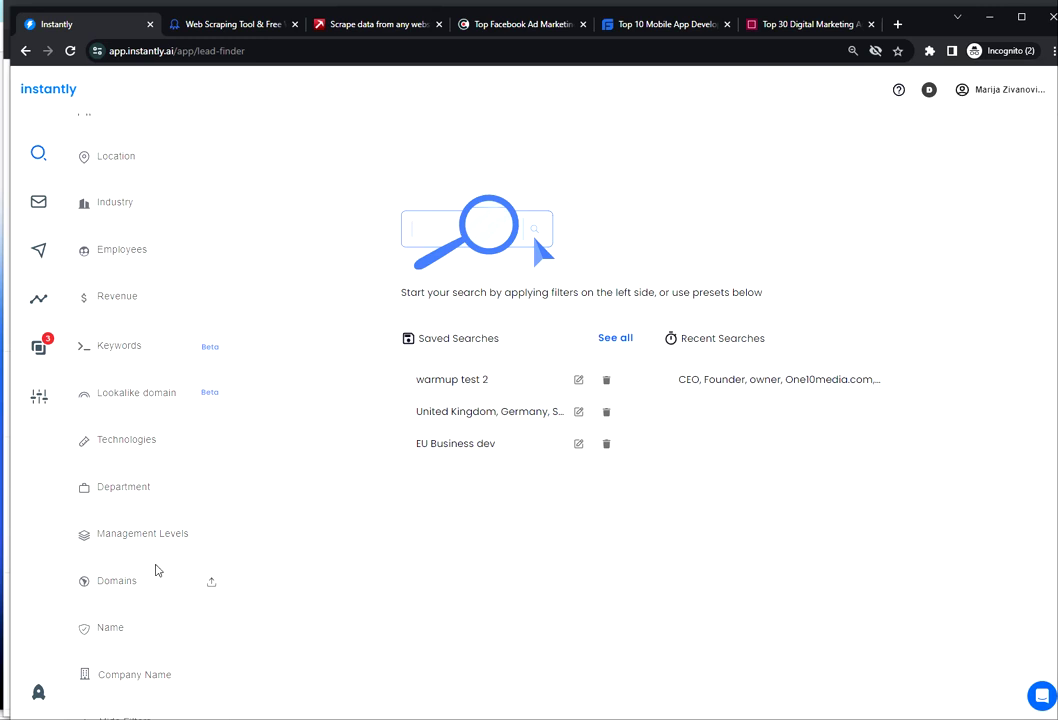
pyautogui.moveTo(138, 583)
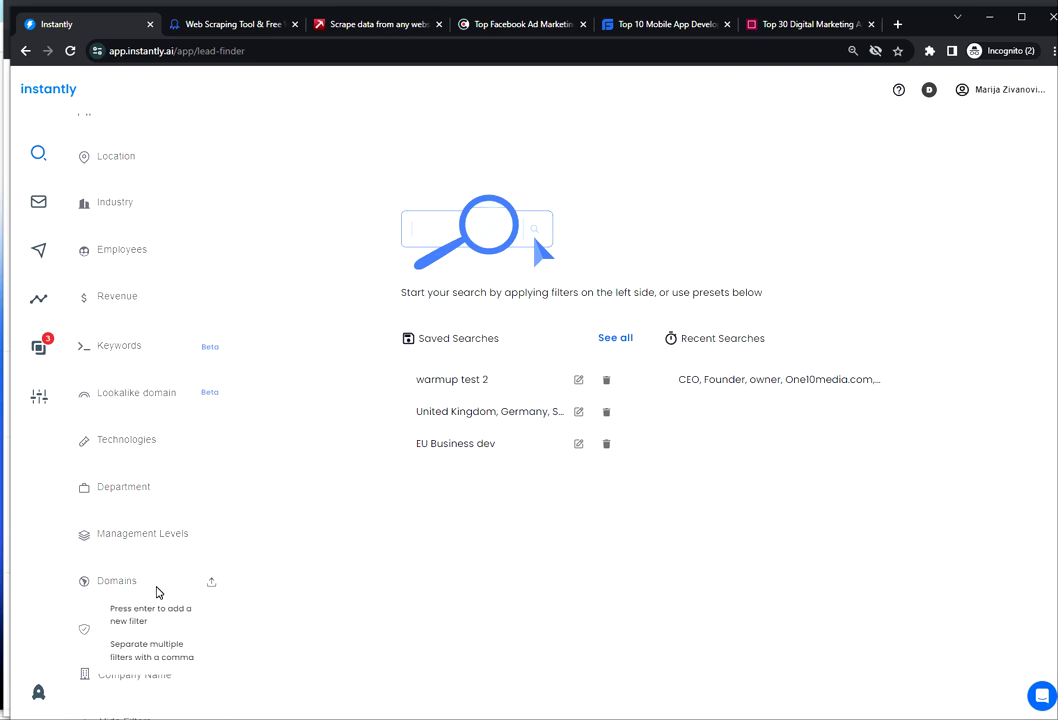
pyautogui.click(131, 587)
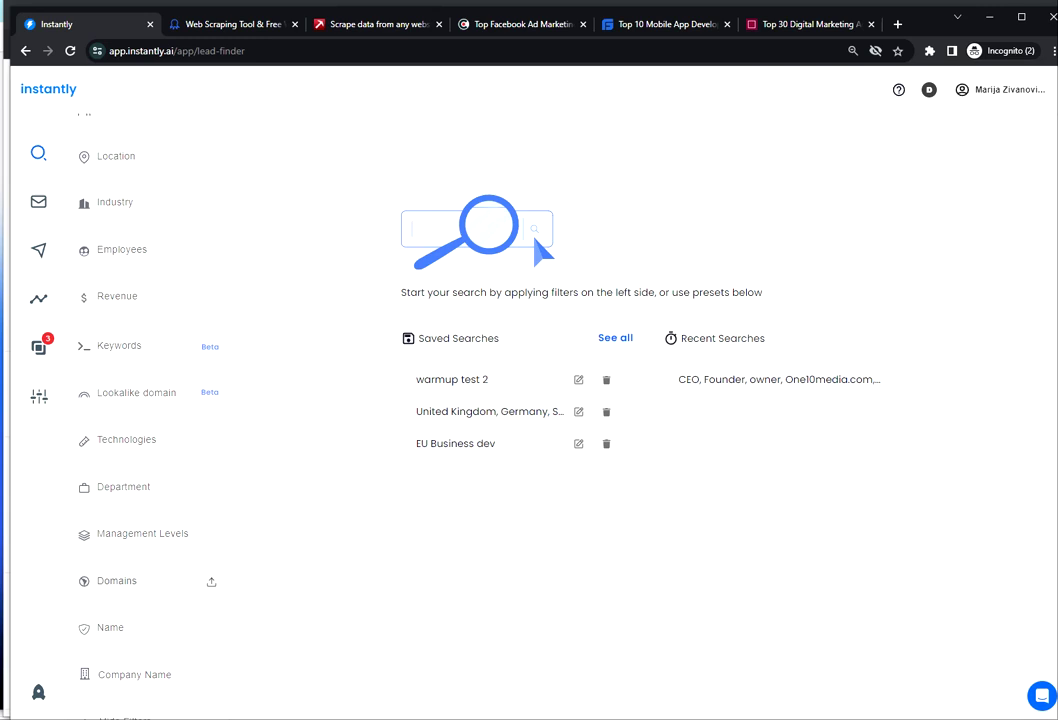
pyautogui.click(153, 581)
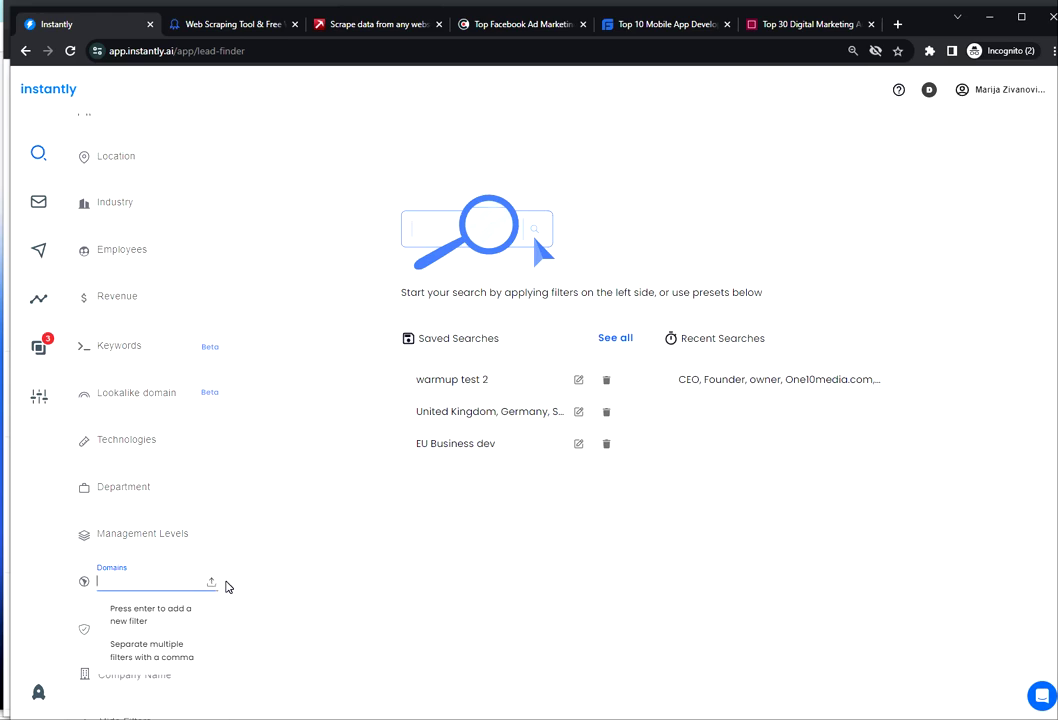
# - Look at the available upload methods for the Domains filter and return to the lead finder
pyautogui.click(211, 586)
pyautogui.click(211, 588)
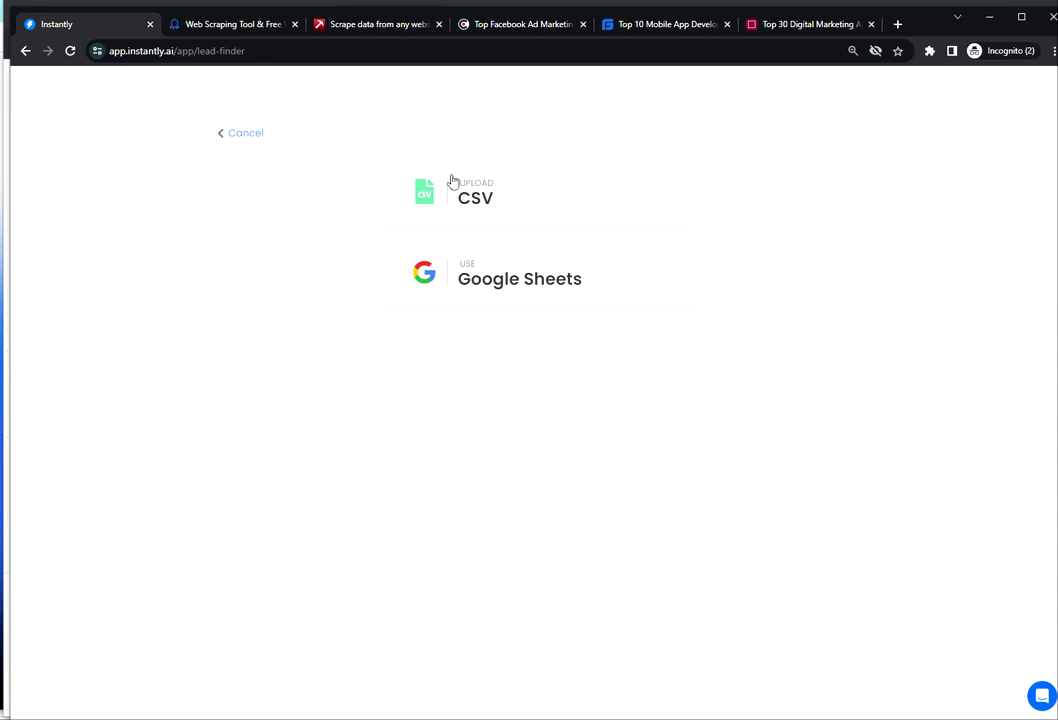
pyautogui.click(243, 134)
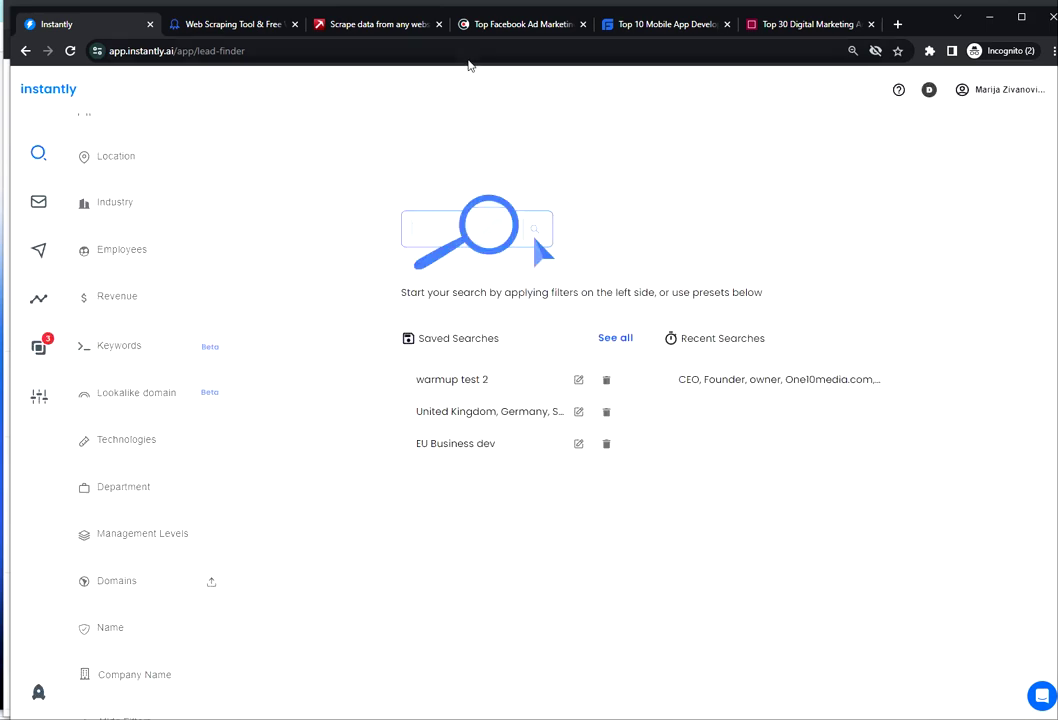
# - Examine the agency directories, checking the Clutch listings and the company entries with website links on The Manifest
pyautogui.click(497, 24)
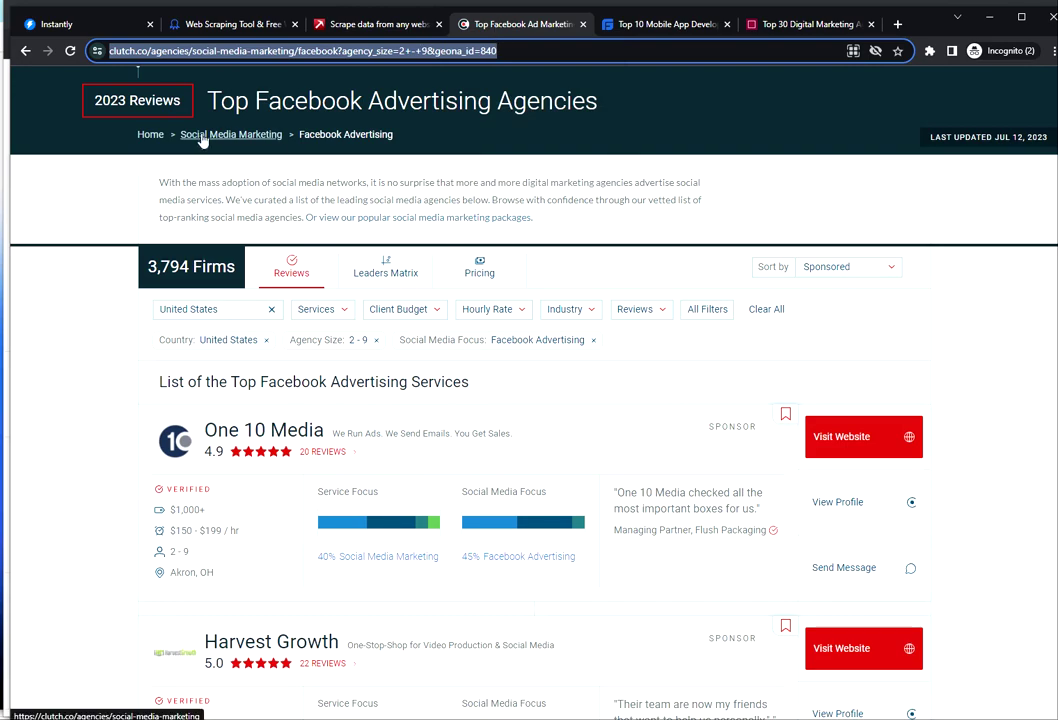
pyautogui.click(652, 30)
pyautogui.click(751, 24)
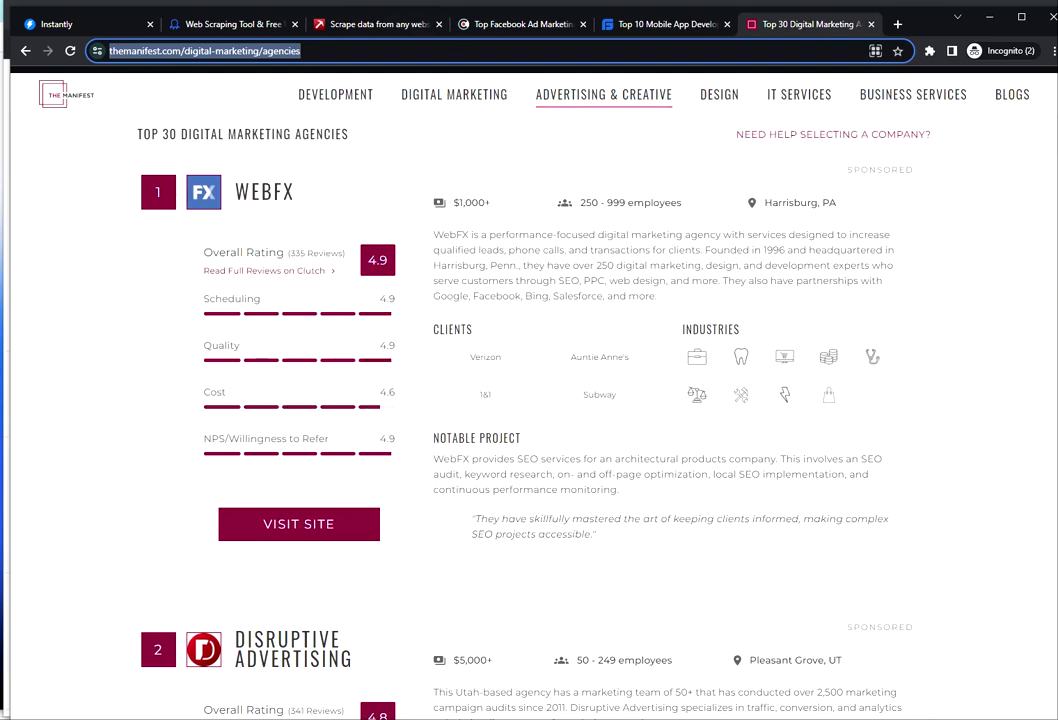
pyautogui.scroll(-3, 484, 390)
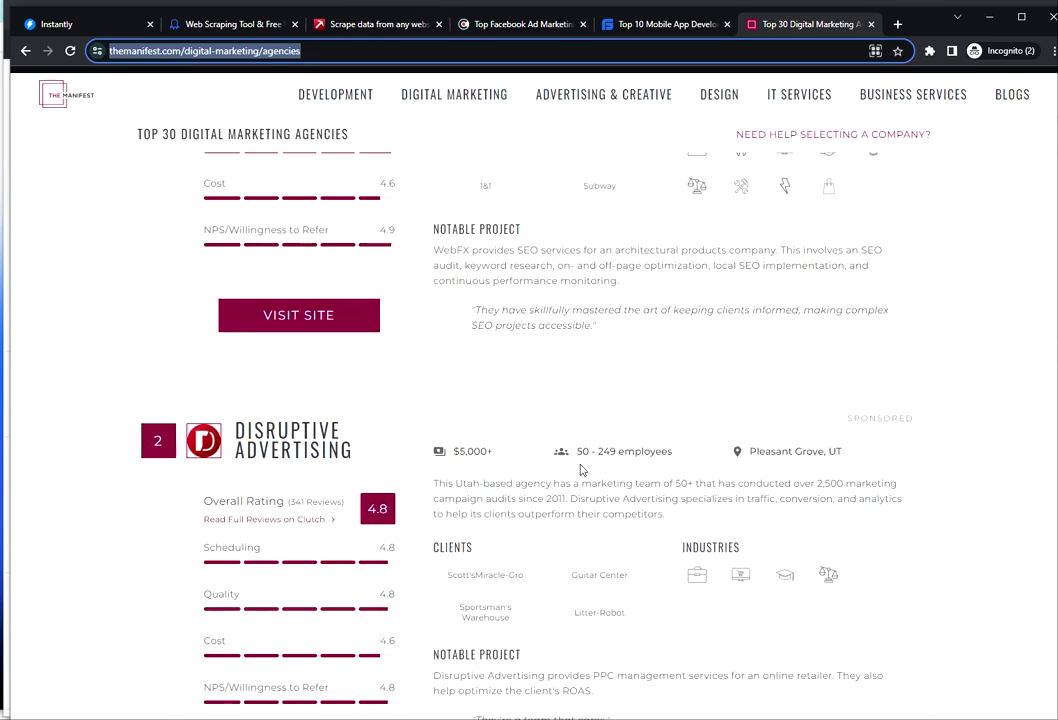
pyautogui.scroll(4, 600, 467)
pyautogui.scroll(-3, 598, 467)
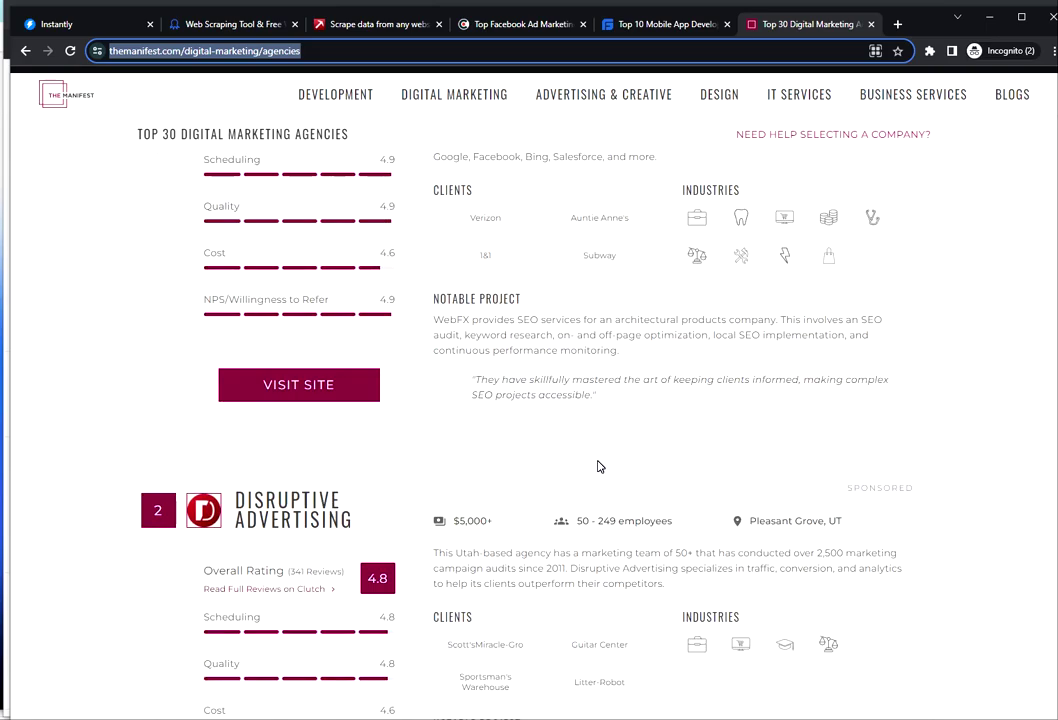
pyautogui.scroll(3, 597, 466)
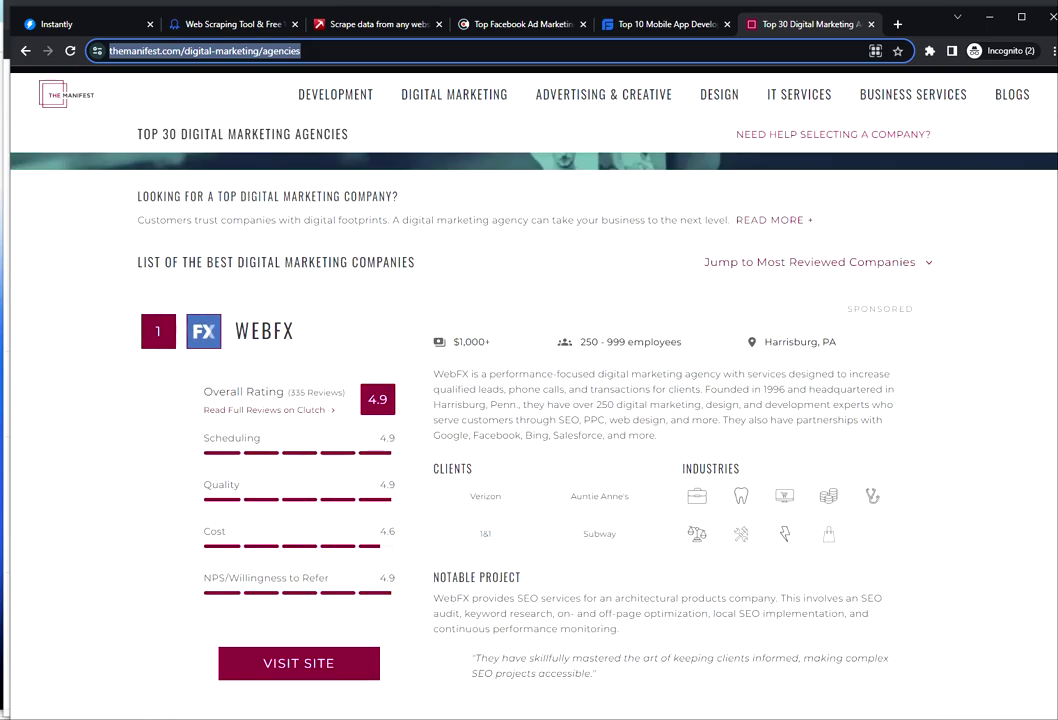
pyautogui.scroll(-3, 597, 466)
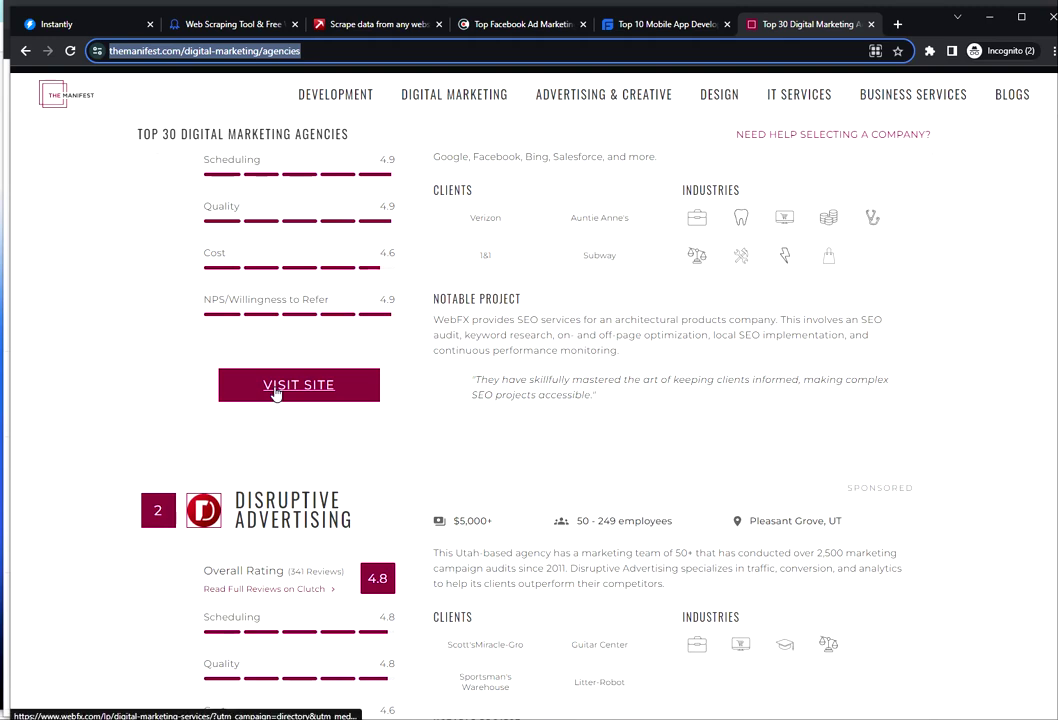
pyautogui.scroll(2, 276, 396)
pyautogui.scroll(-1, 284, 450)
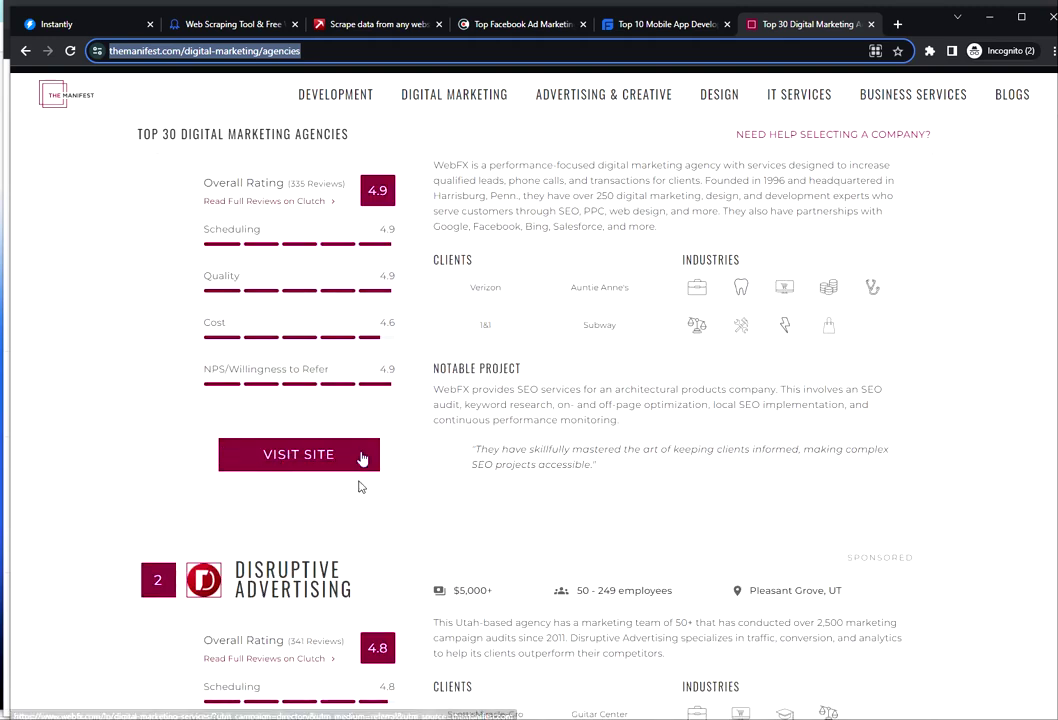
pyautogui.scroll(2, 326, 457)
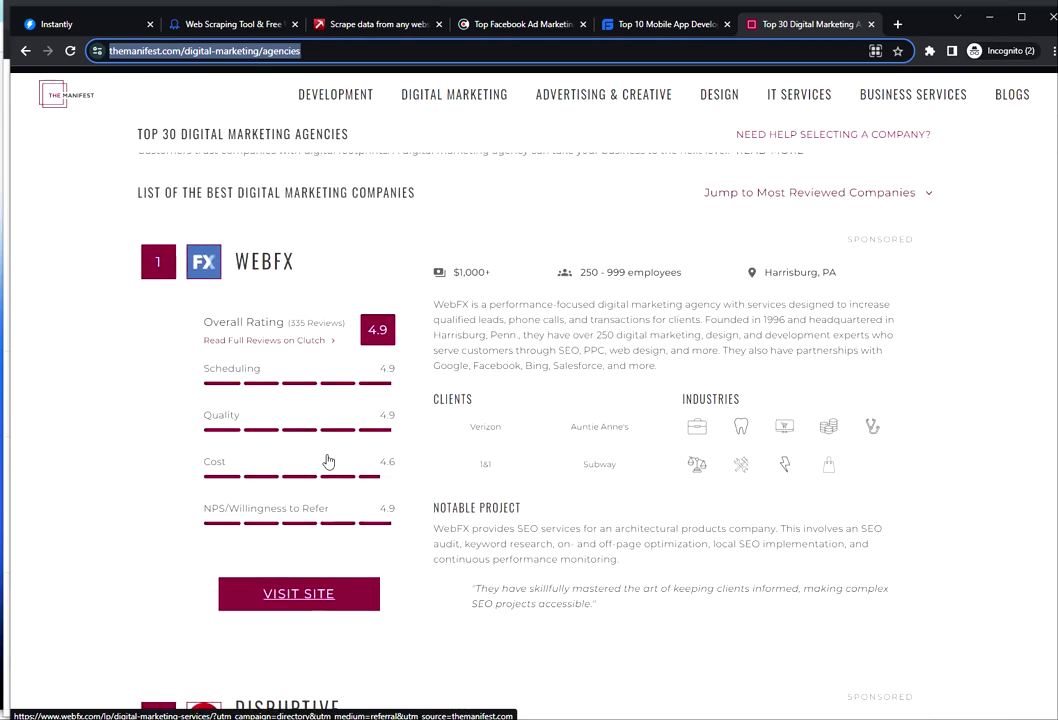
# - Look at the Octoparse and Data Miner scraping tool websites, and bring up the Octoparse desktop dashboard
pyautogui.click(222, 28)
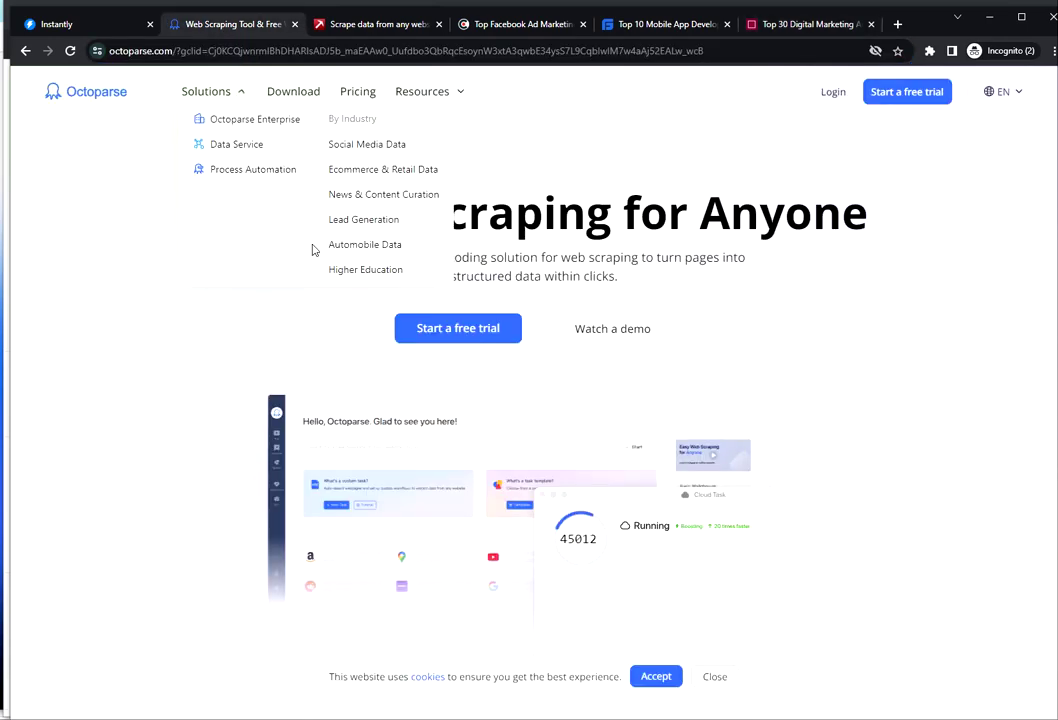
pyautogui.click(342, 28)
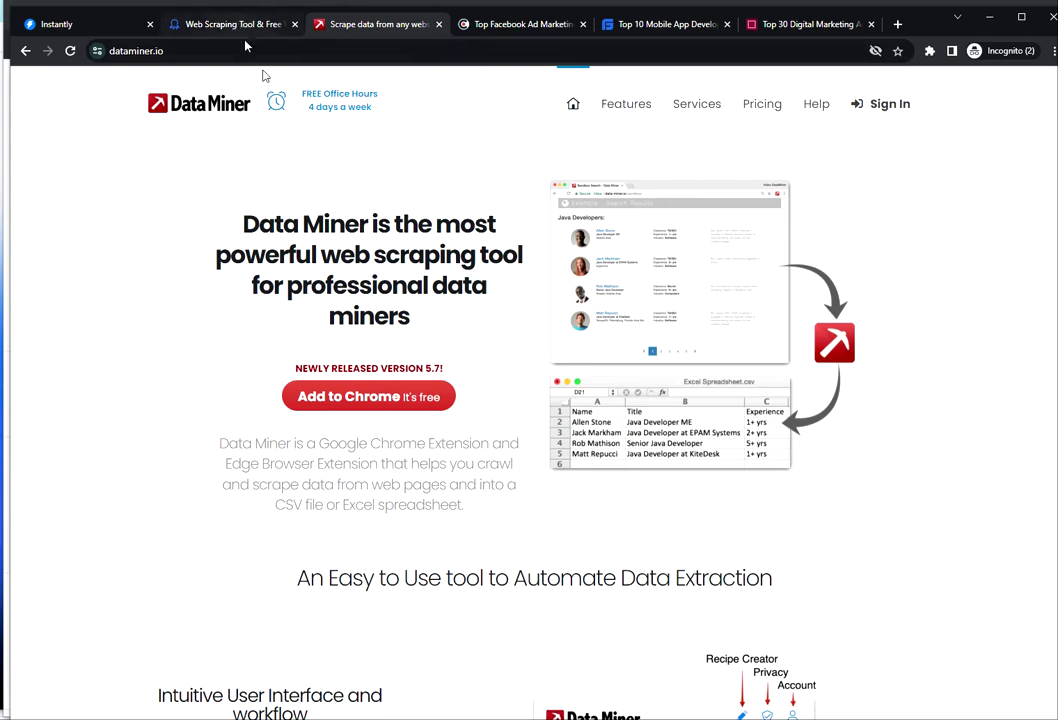
pyautogui.hotkey('alt', 'Tab')
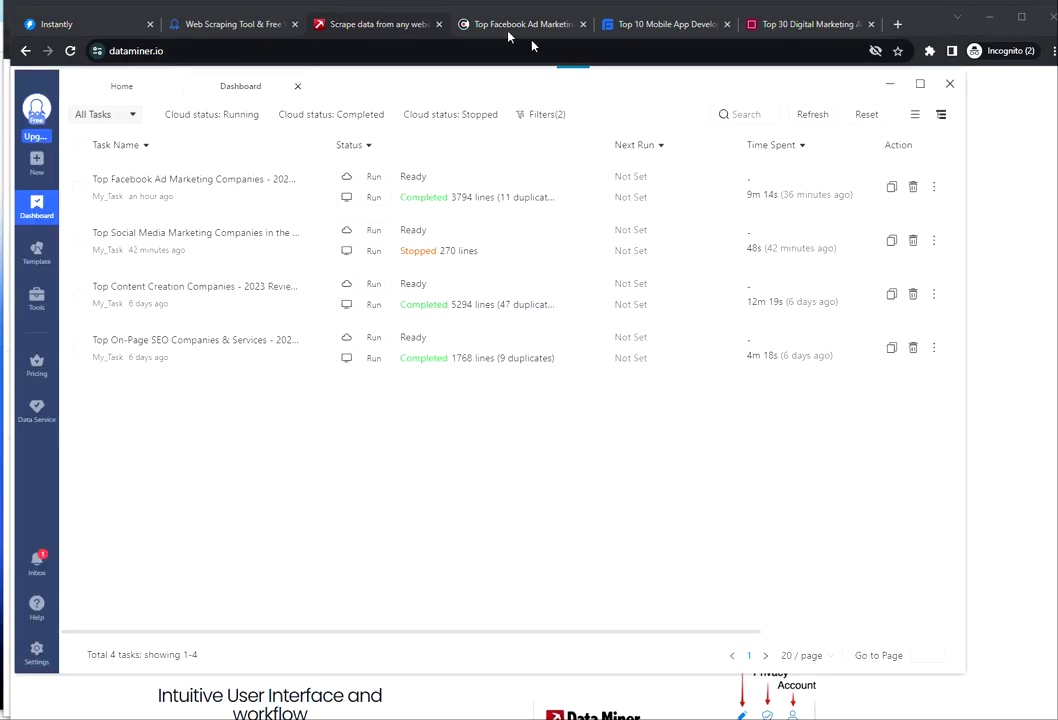
# - Create a custom task in Octoparse from the URL of Clutch's Facebook advertising agencies page filtered to US firms of size 2 - 9
pyautogui.click(503, 26)
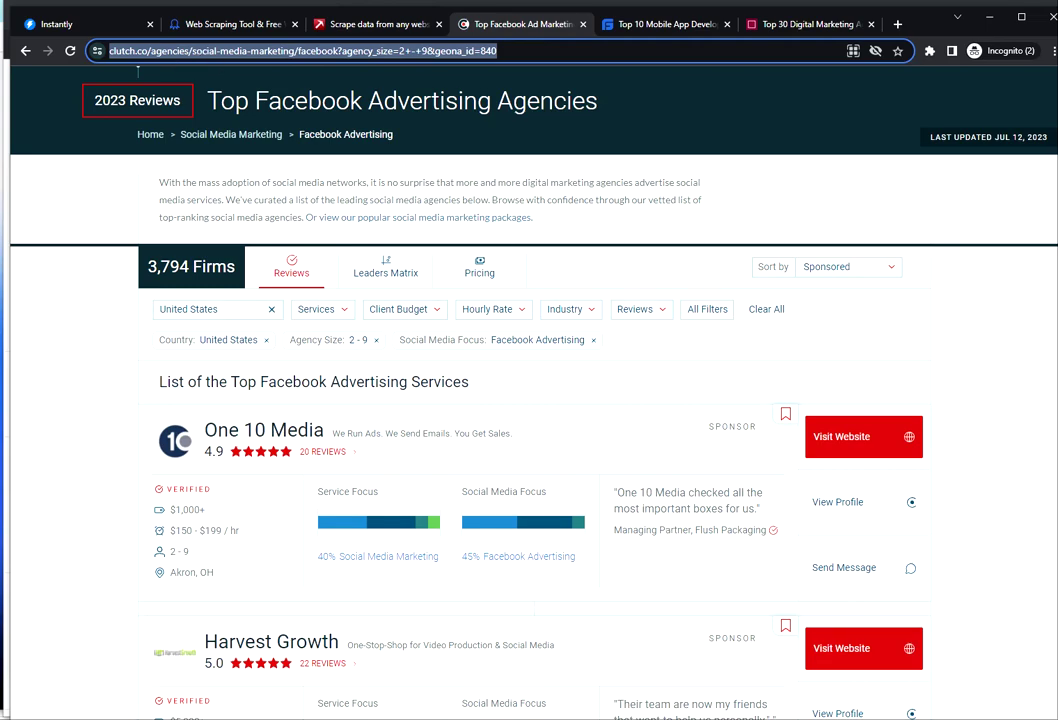
pyautogui.moveTo(36, 172)
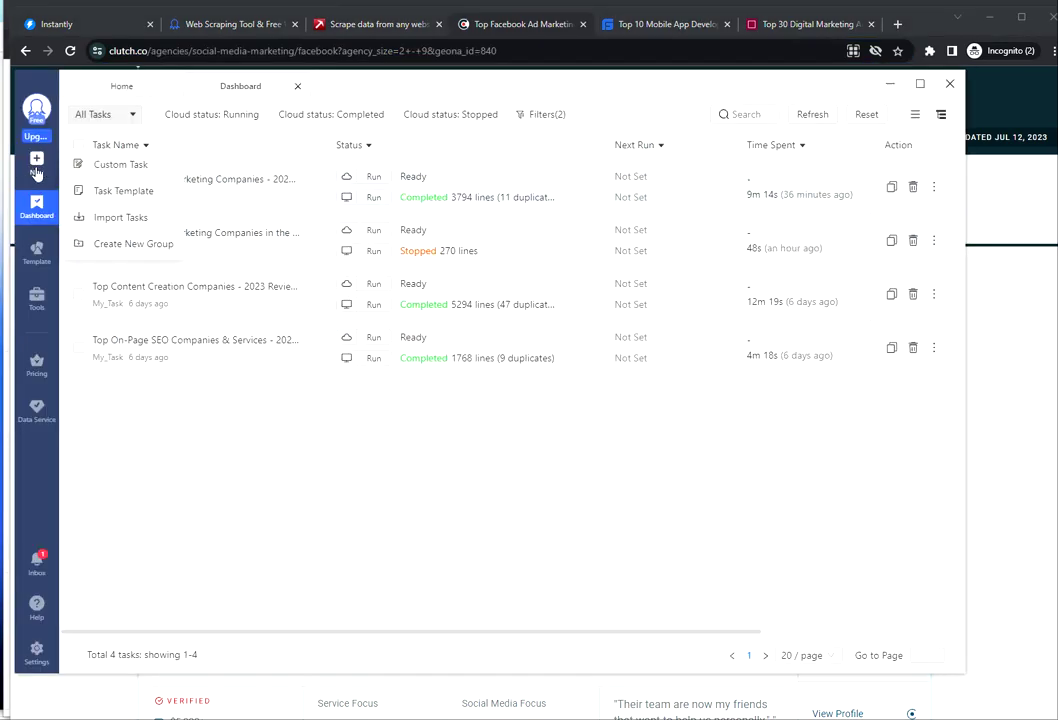
pyautogui.click(124, 166)
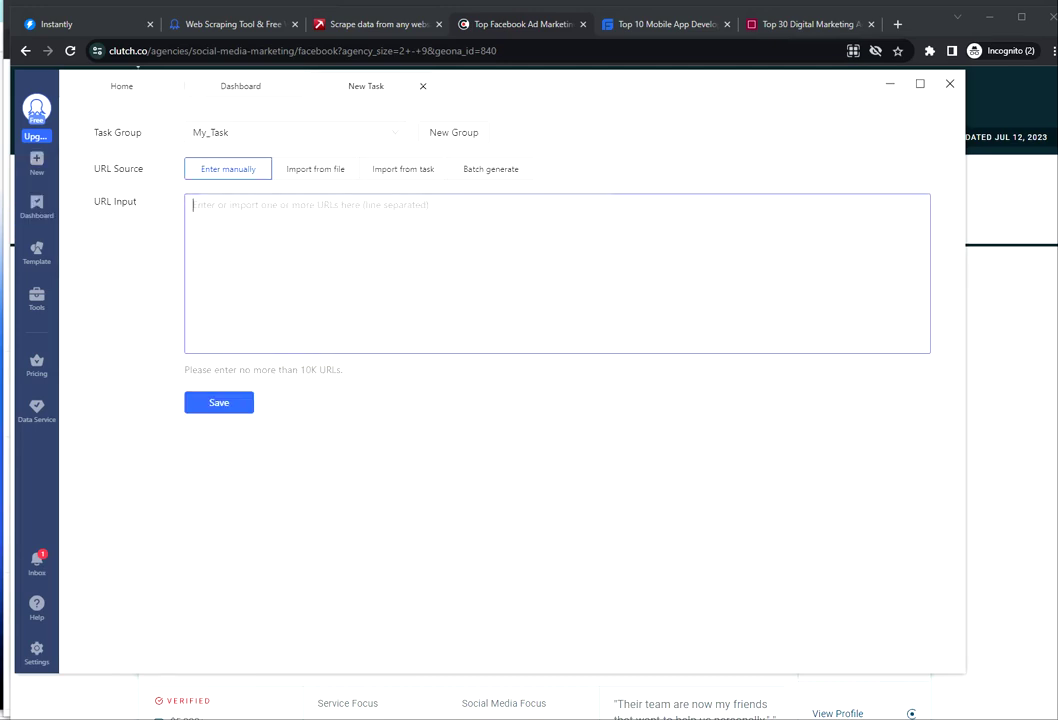
pyautogui.write('https://clutch.co/agencies/social-media-marketing/facebook?agency_size=2+-+9&geona_id=840')
pyautogui.click(219, 402)
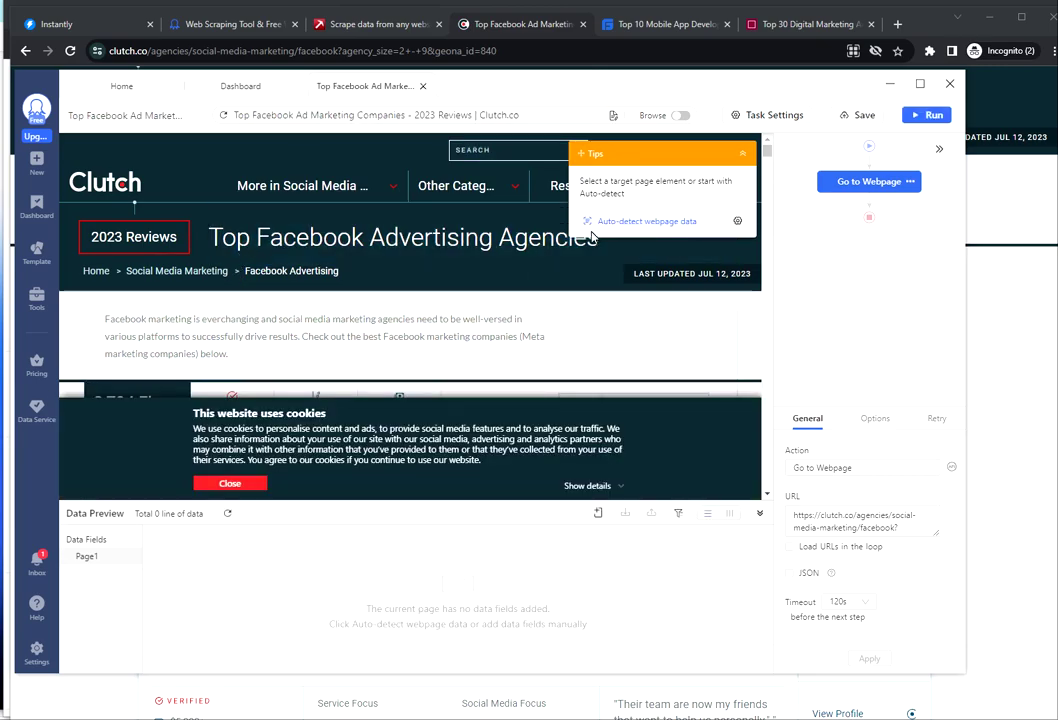
# - Auto-detect the webpage data, check the preview's website link columns, and create the workflow with pagination and page scroll
pyautogui.click(642, 221)
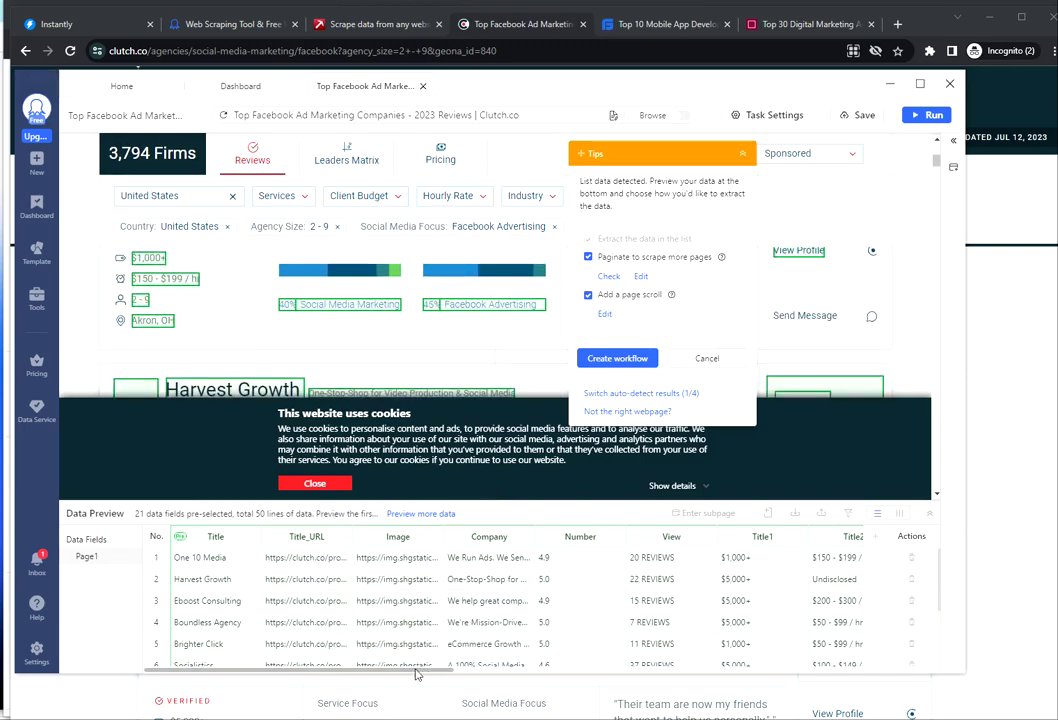
pyautogui.moveTo(397, 672); pyautogui.dragTo(877, 686)
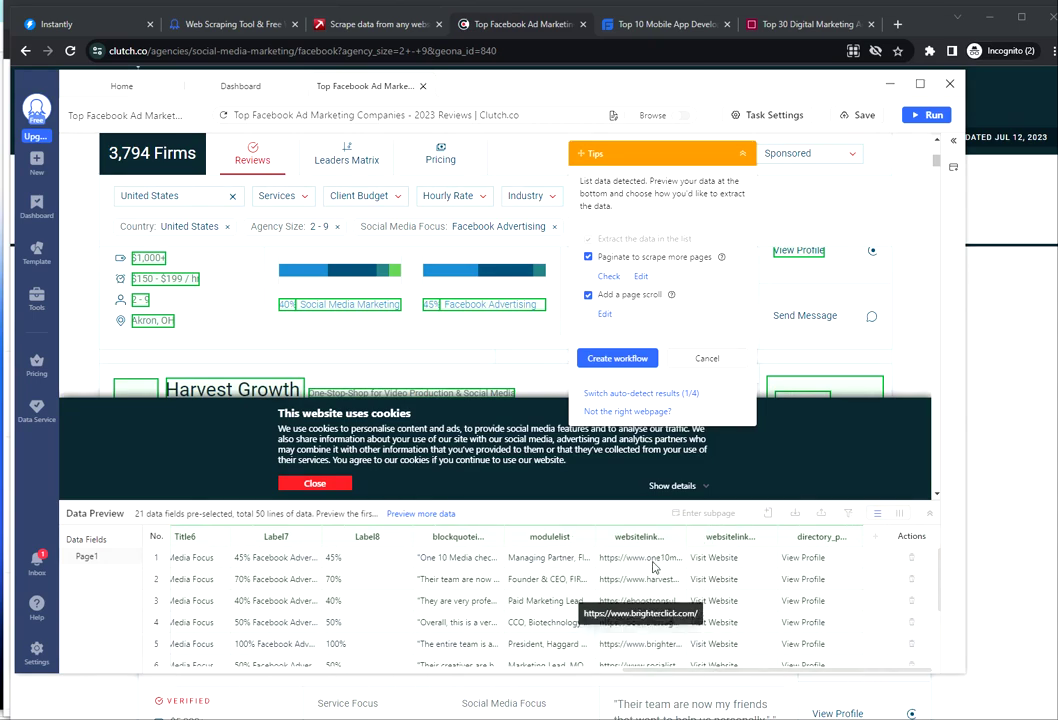
pyautogui.scroll(-2, 643, 583)
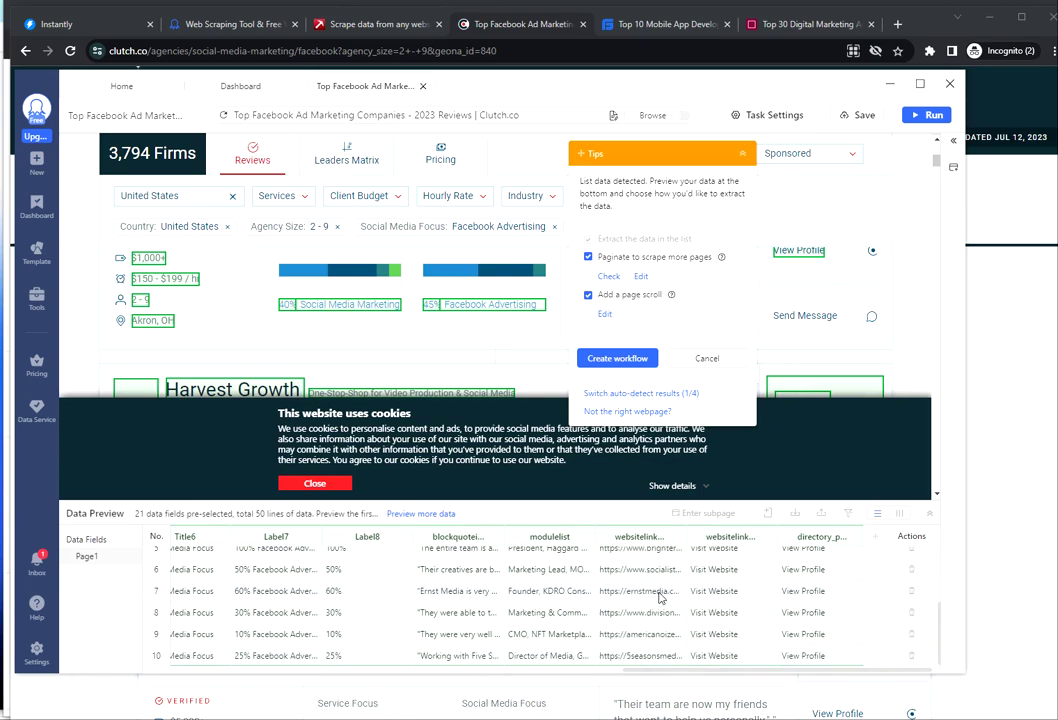
pyautogui.scroll(2, 668, 600)
pyautogui.scroll(1, 675, 597)
pyautogui.scroll(2, 810, 328)
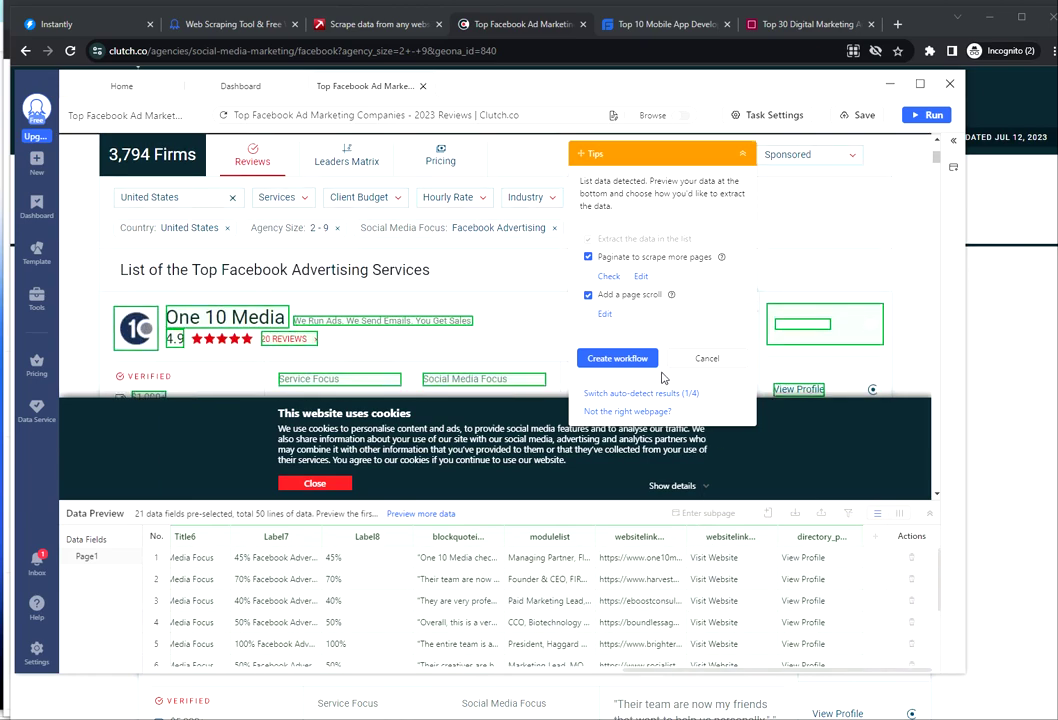
pyautogui.click(615, 358)
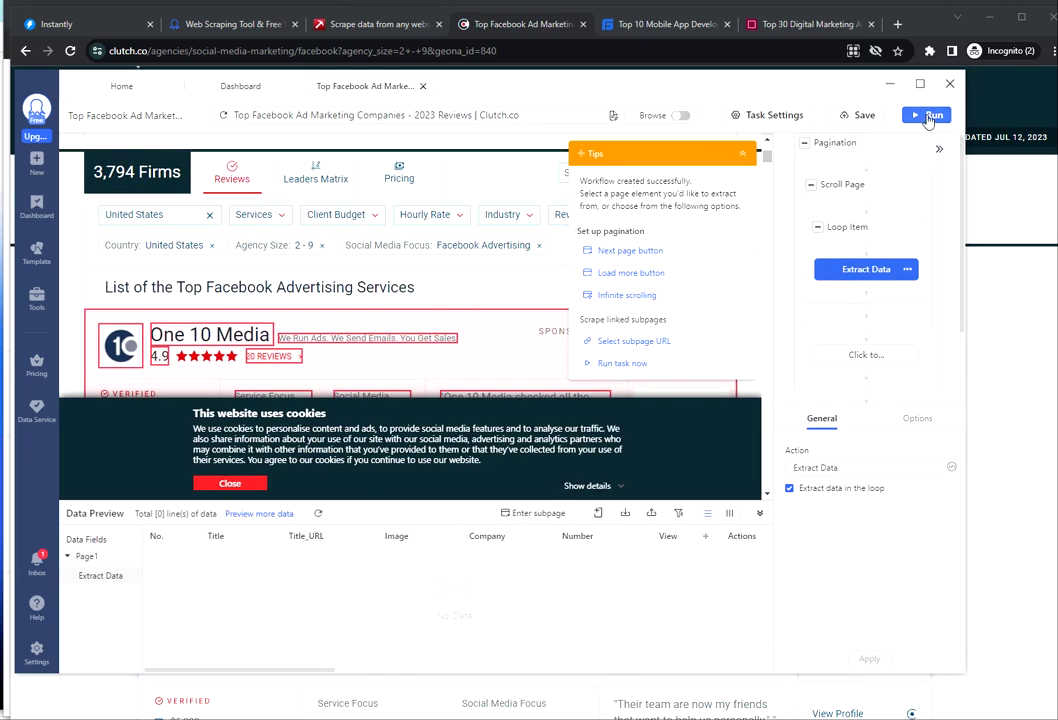
# - Dismiss the site's cookie notice in Browse mode and check the pagination link at the end of the agency list
pyautogui.scroll(-3, 441, 238)
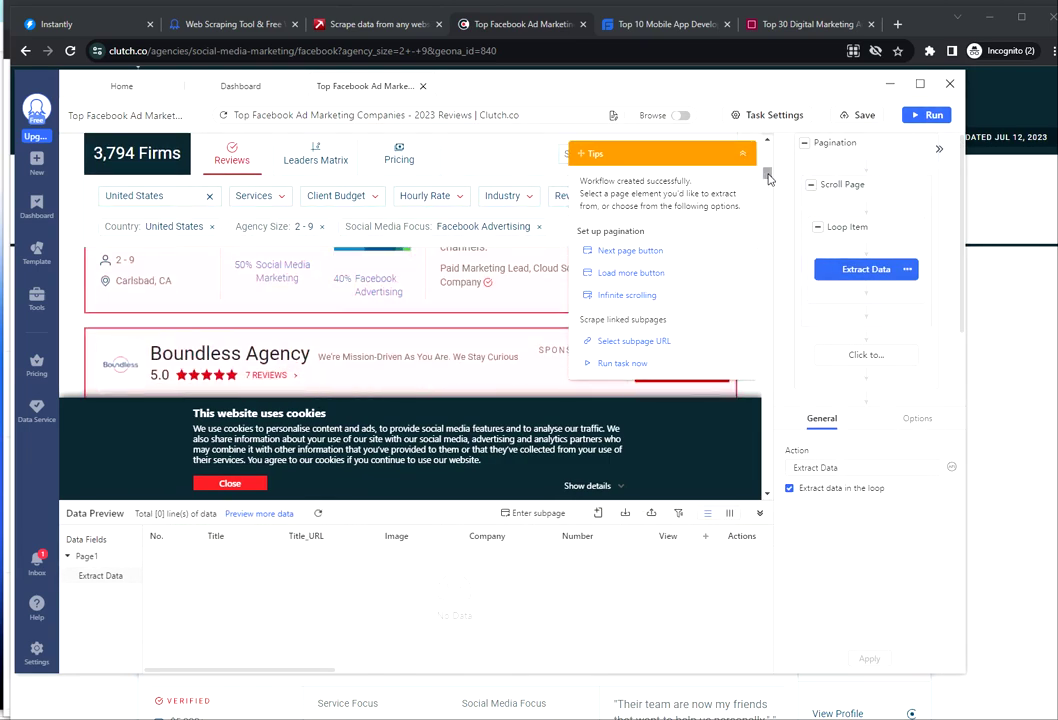
pyautogui.scroll(-2, 773, 311)
pyautogui.moveTo(773, 311); pyautogui.dragTo(788, 444)
pyautogui.click(680, 115)
pyautogui.click(255, 485)
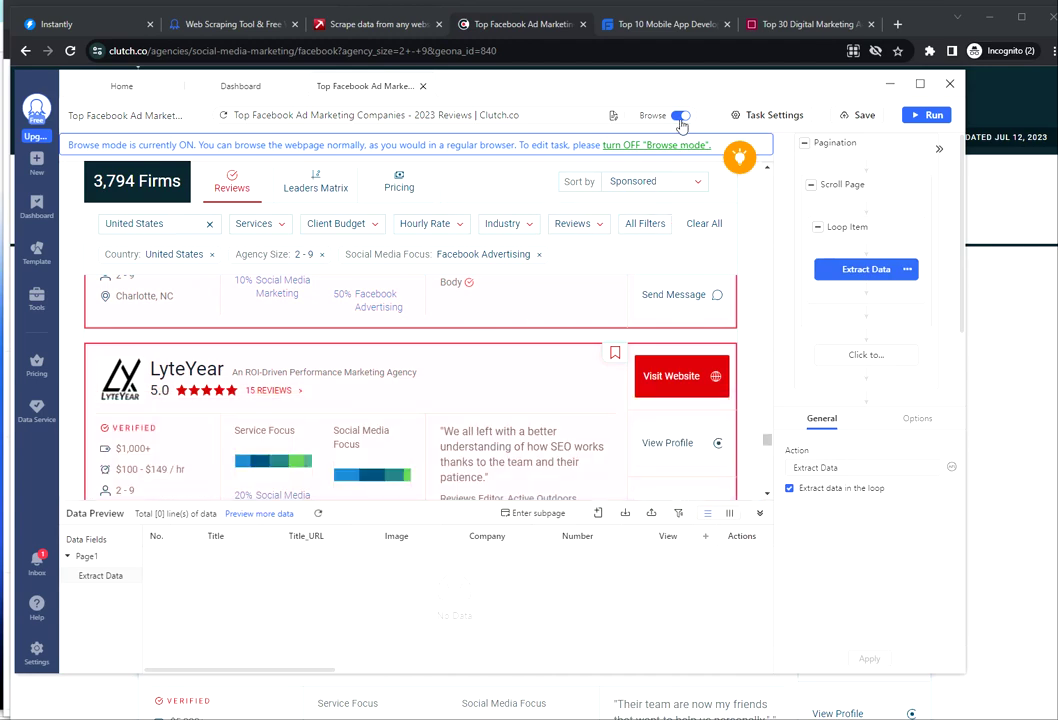
pyautogui.click(680, 115)
pyautogui.scroll(2, 610, 376)
pyautogui.scroll(-5, 610, 376)
pyautogui.scroll(1, 309, 383)
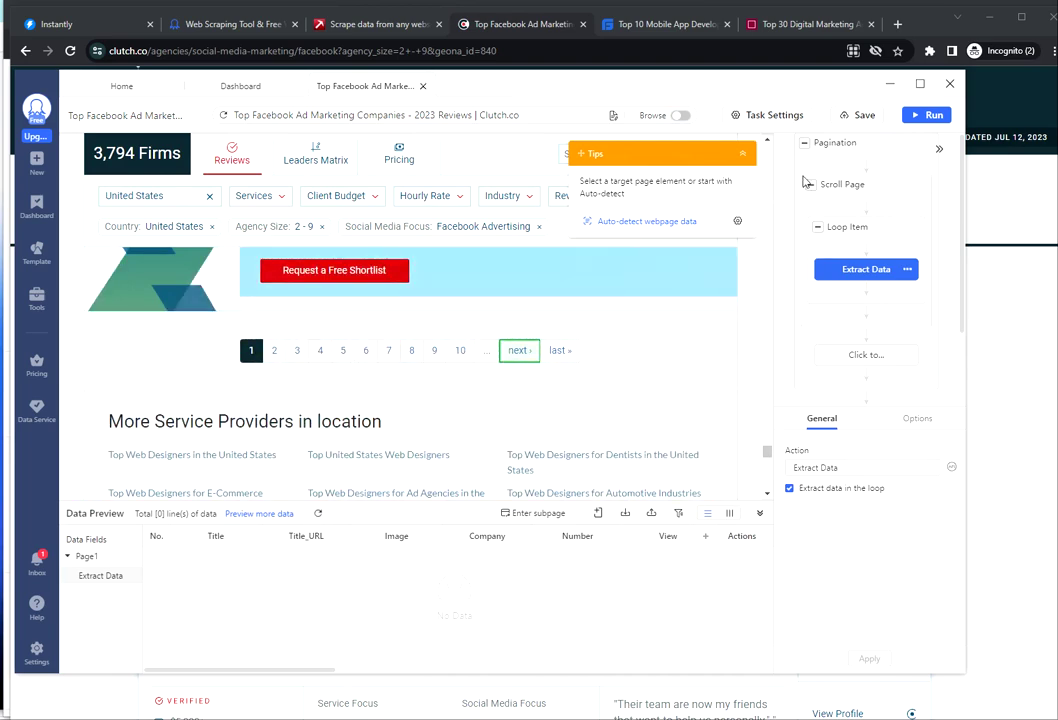
# - Run the scraping task on the local device in Standard Mode
pyautogui.click(927, 117)
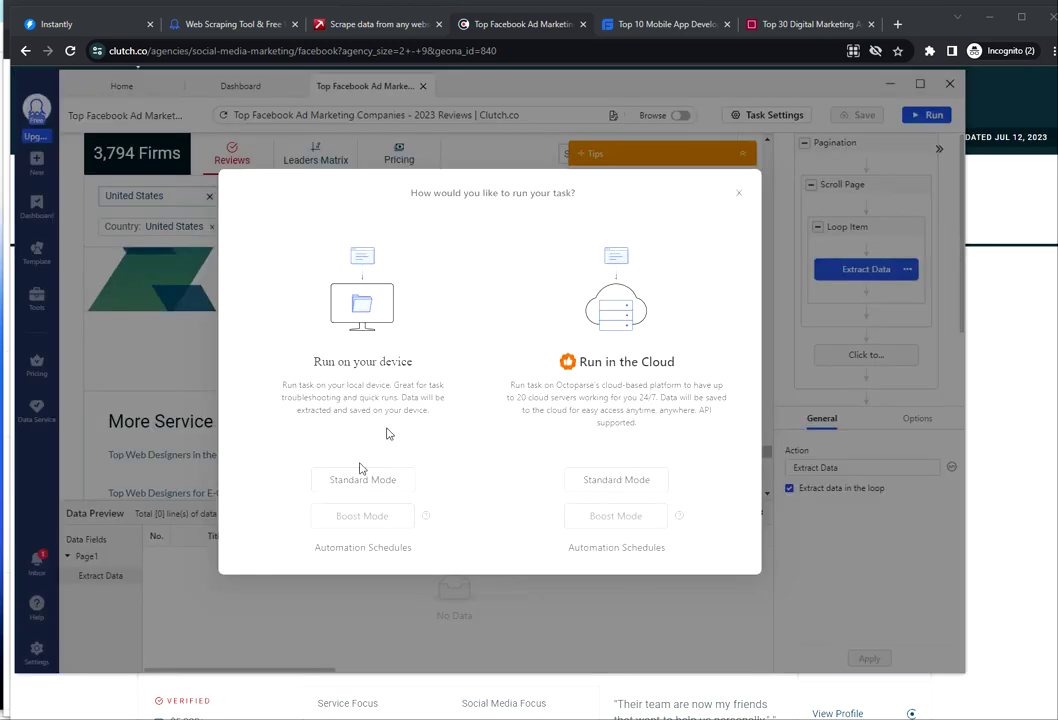
pyautogui.click(330, 470)
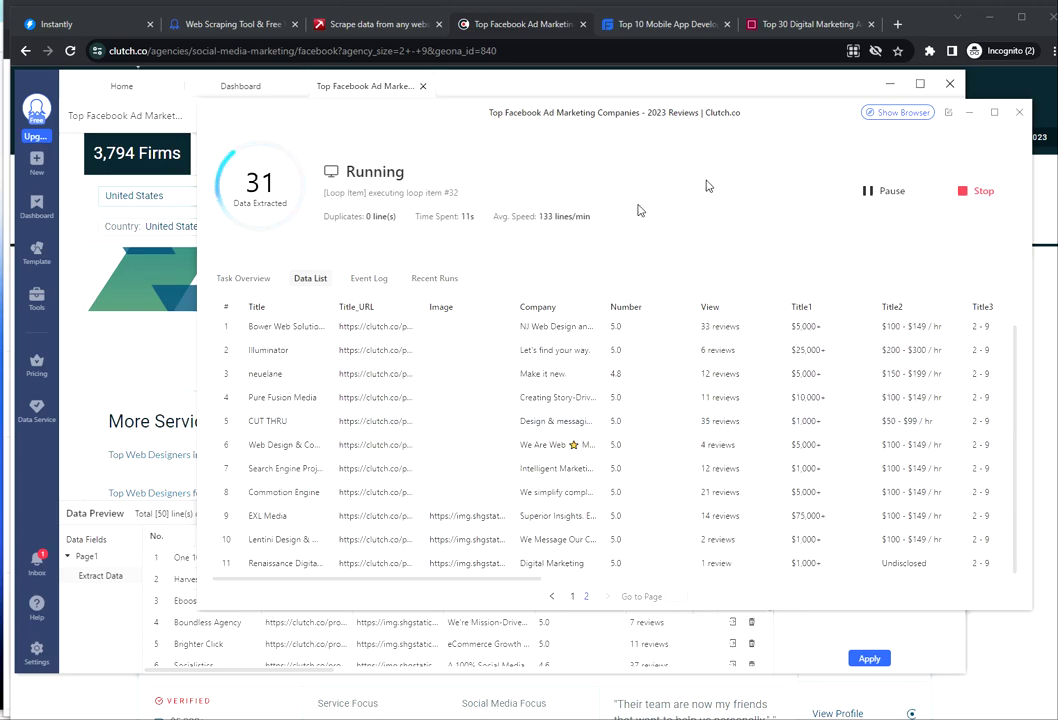
# - Switch to Instantly and upload the CSV "Top Facebook Ad Marketing Companies - 2023 Reviews _ Clutch.co" to the Domains filter
pyautogui.click(46, 27)
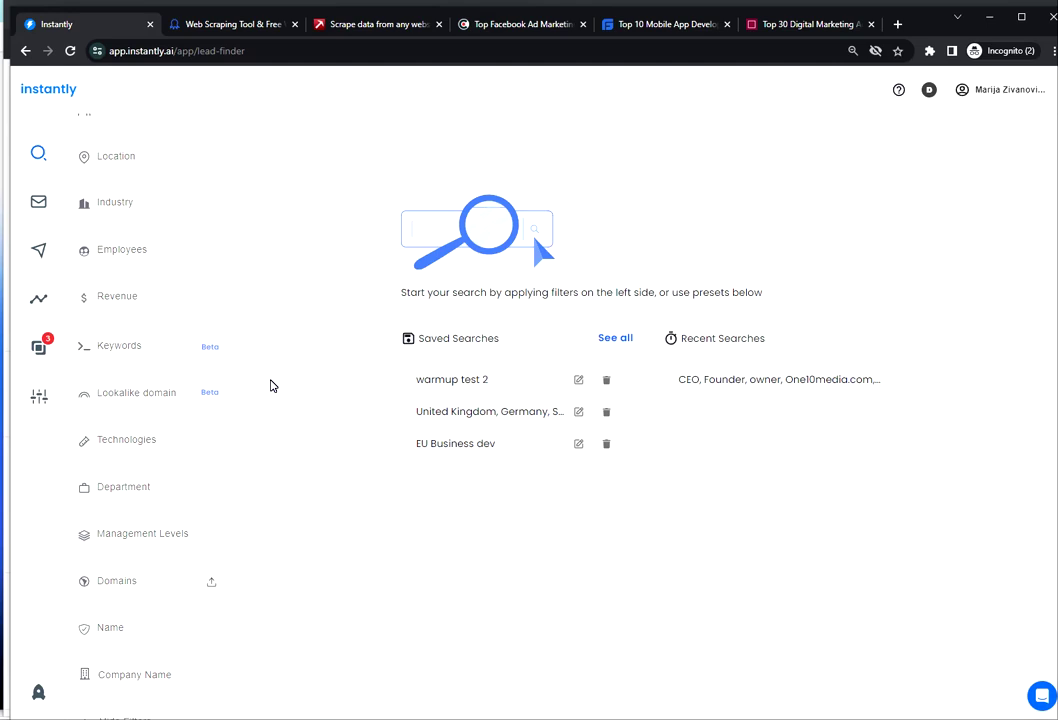
pyautogui.click(211, 581)
pyautogui.click(536, 207)
pyautogui.click(536, 258)
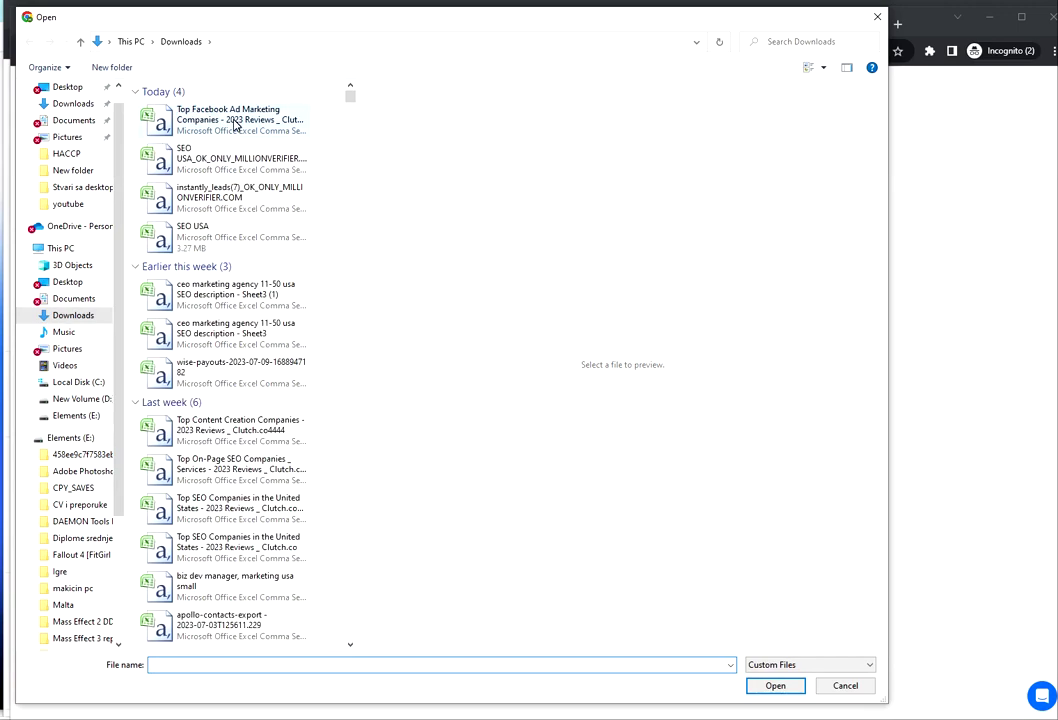
pyautogui.click(236, 124)
pyautogui.click(775, 686)
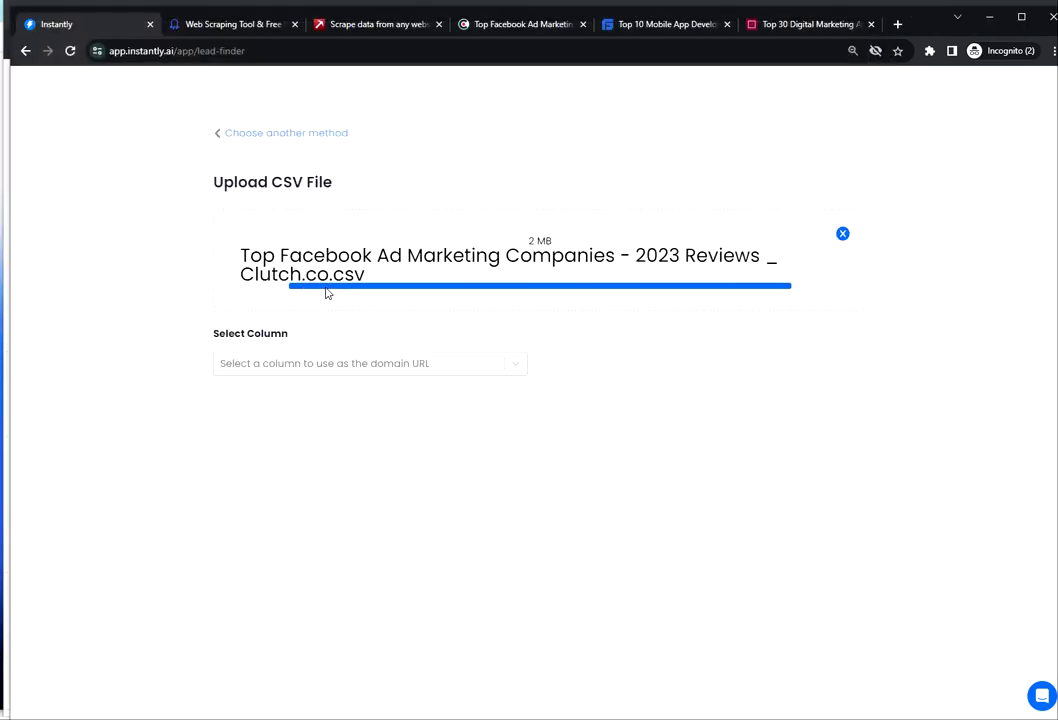
# - Use the websitelink__item_URL column as the domain URL and upload all domains from the CSV
pyautogui.click(308, 372)
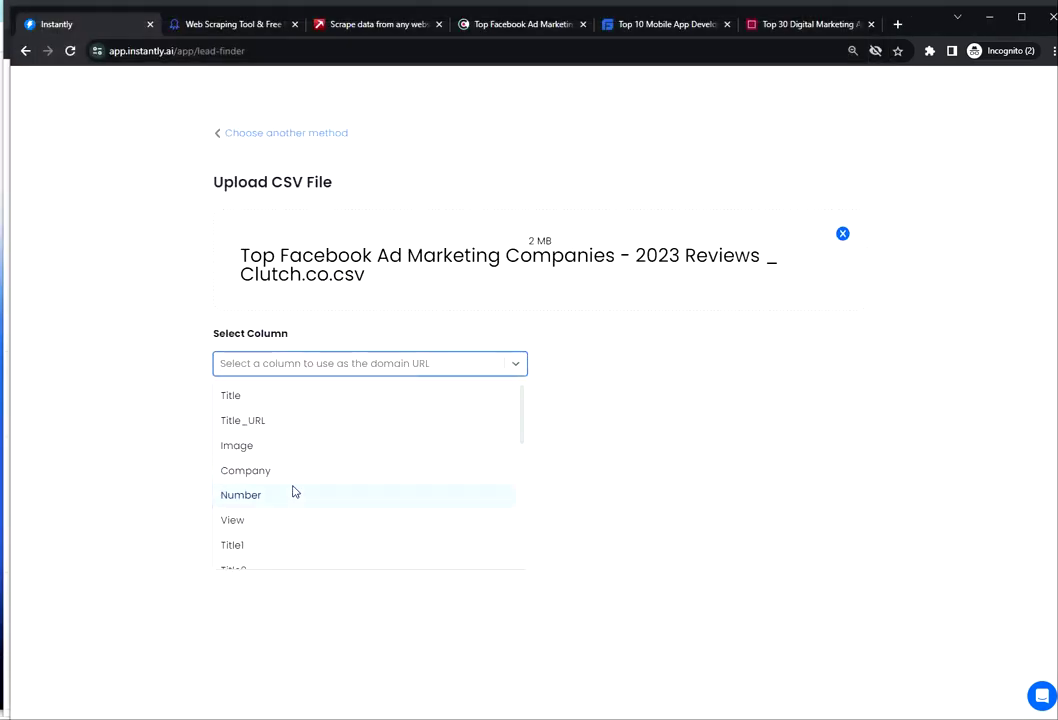
pyautogui.scroll(-5, 295, 491)
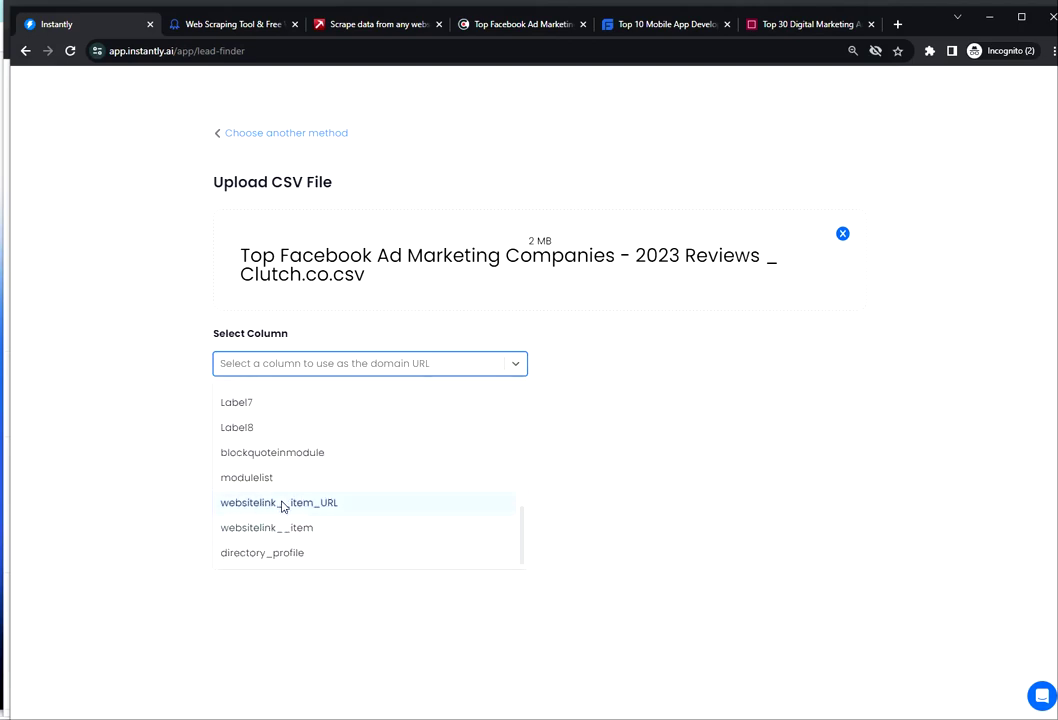
pyautogui.click(258, 503)
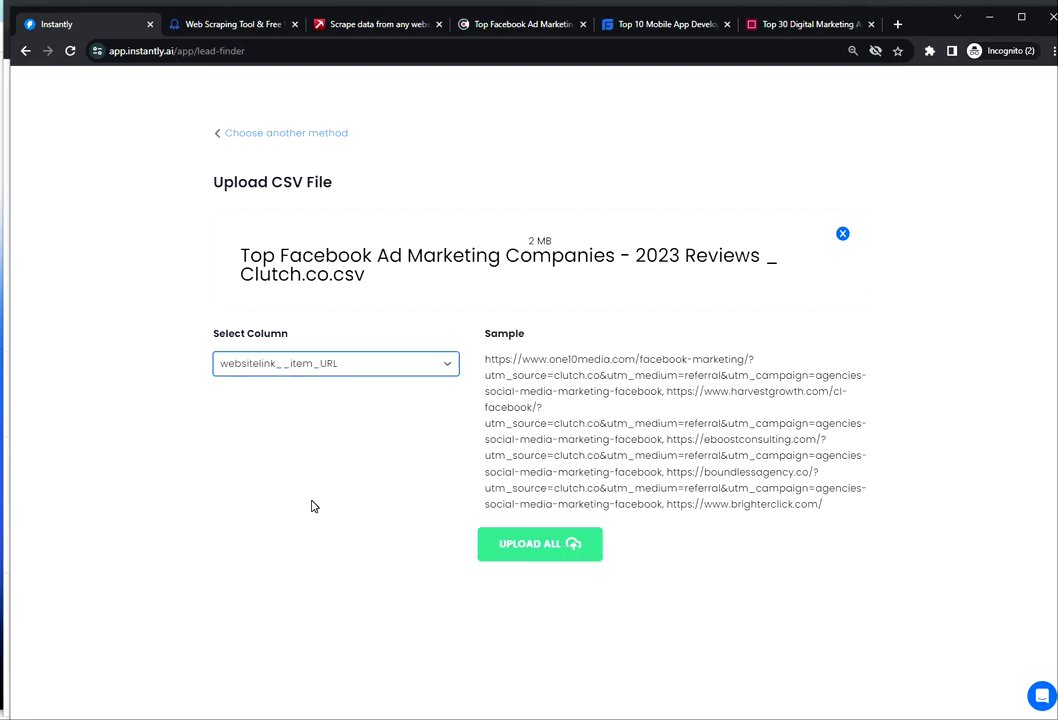
pyautogui.click(545, 561)
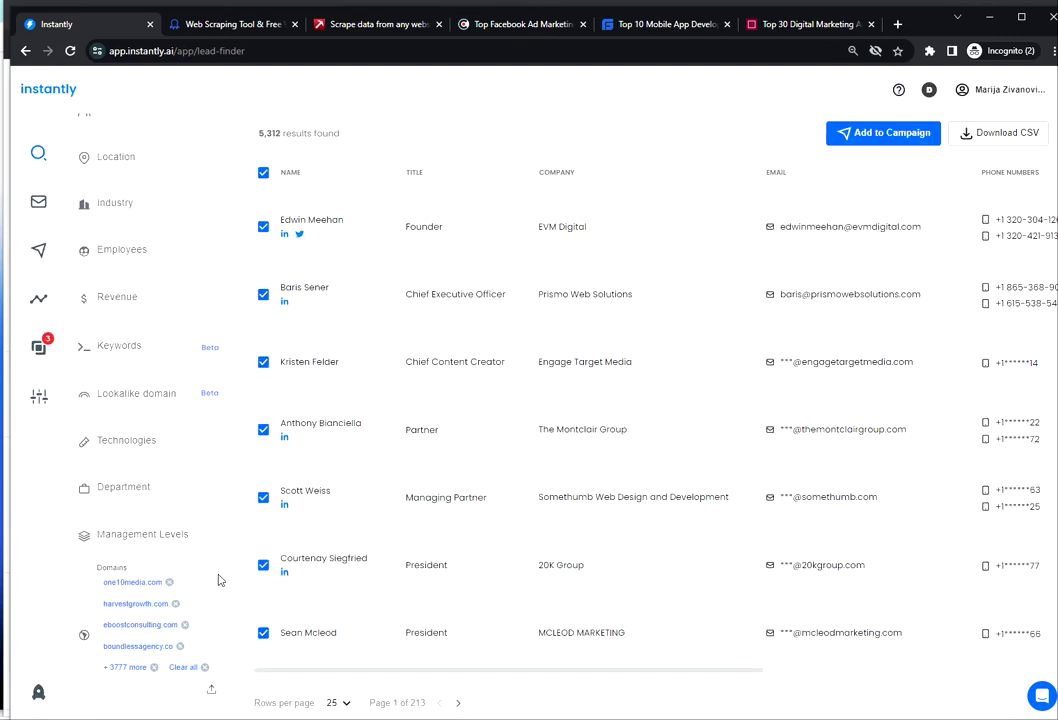
# - Filter the leads by the job titles CEO and Founder
pyautogui.scroll(-2, 123, 584)
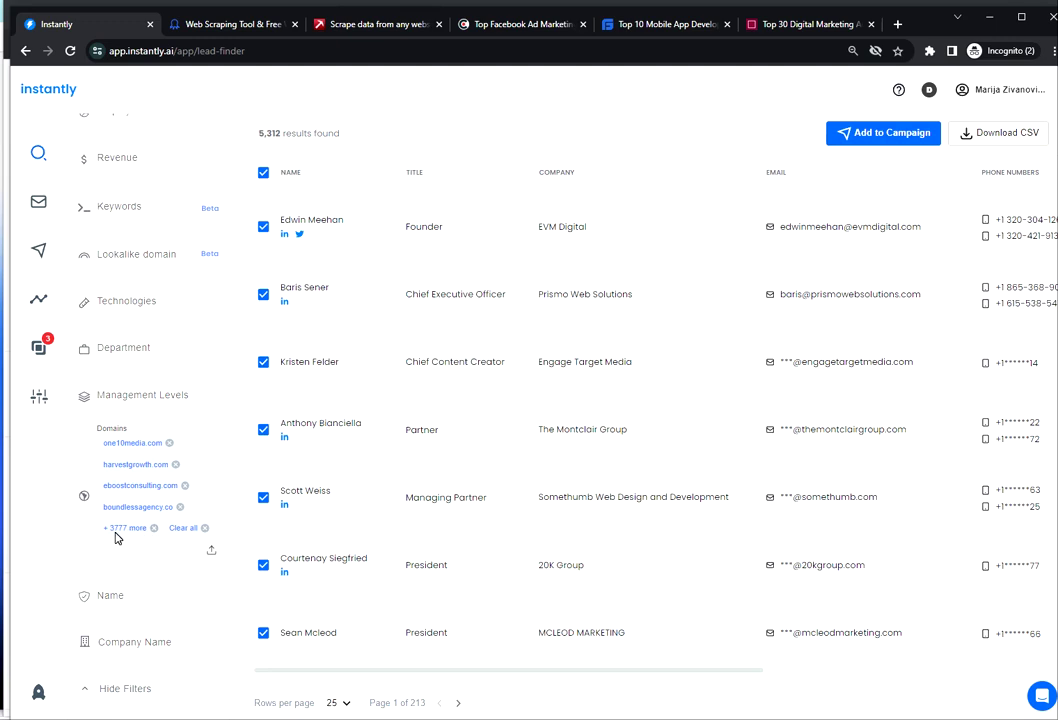
pyautogui.scroll(3, 152, 330)
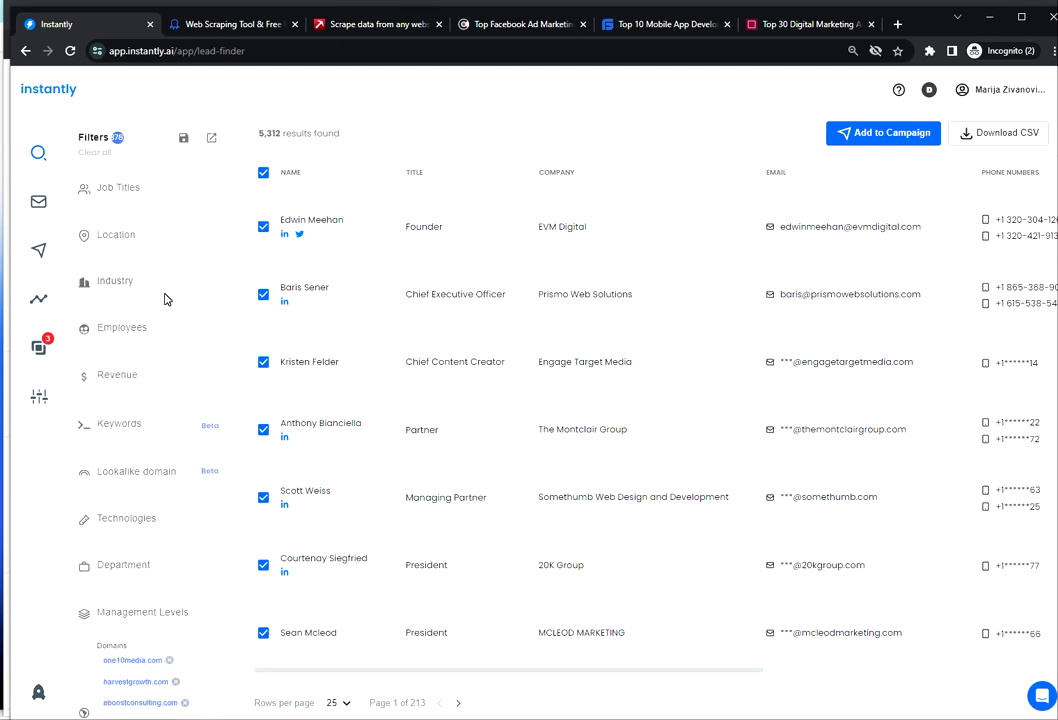
pyautogui.click(135, 186)
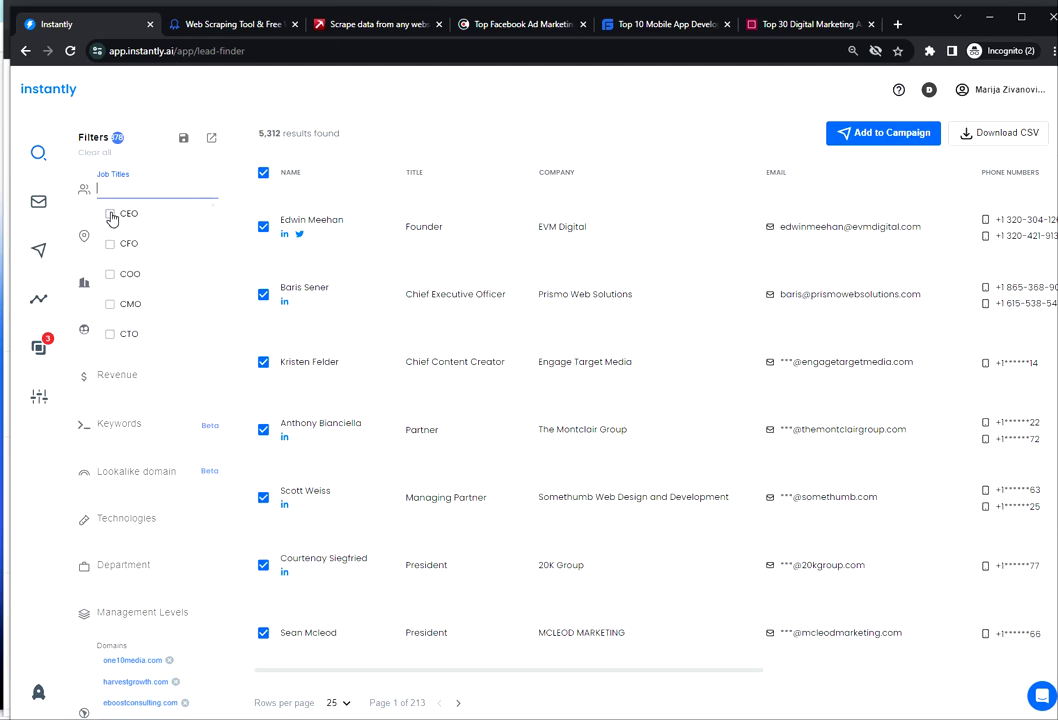
pyautogui.click(111, 213)
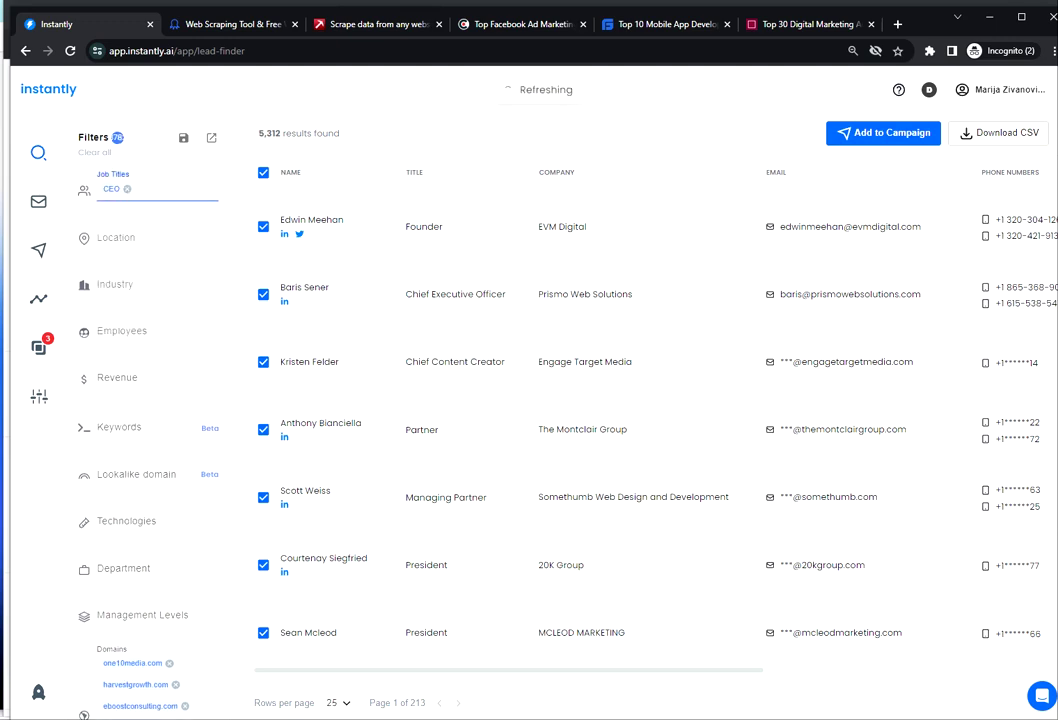
pyautogui.write('found')
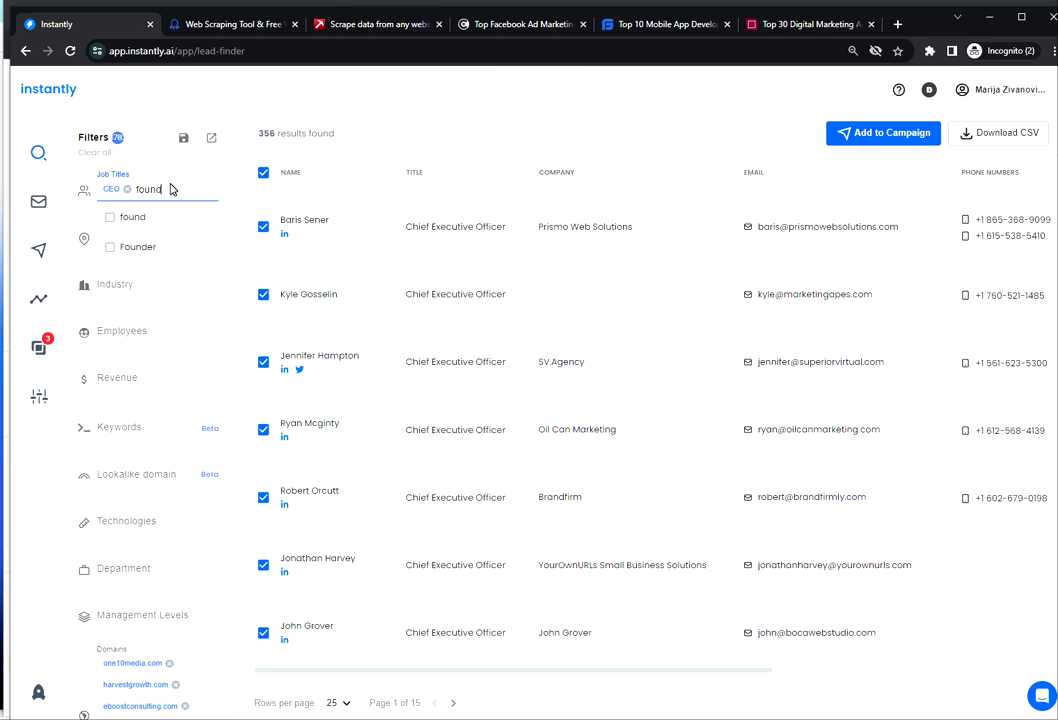
pyautogui.click(135, 247)
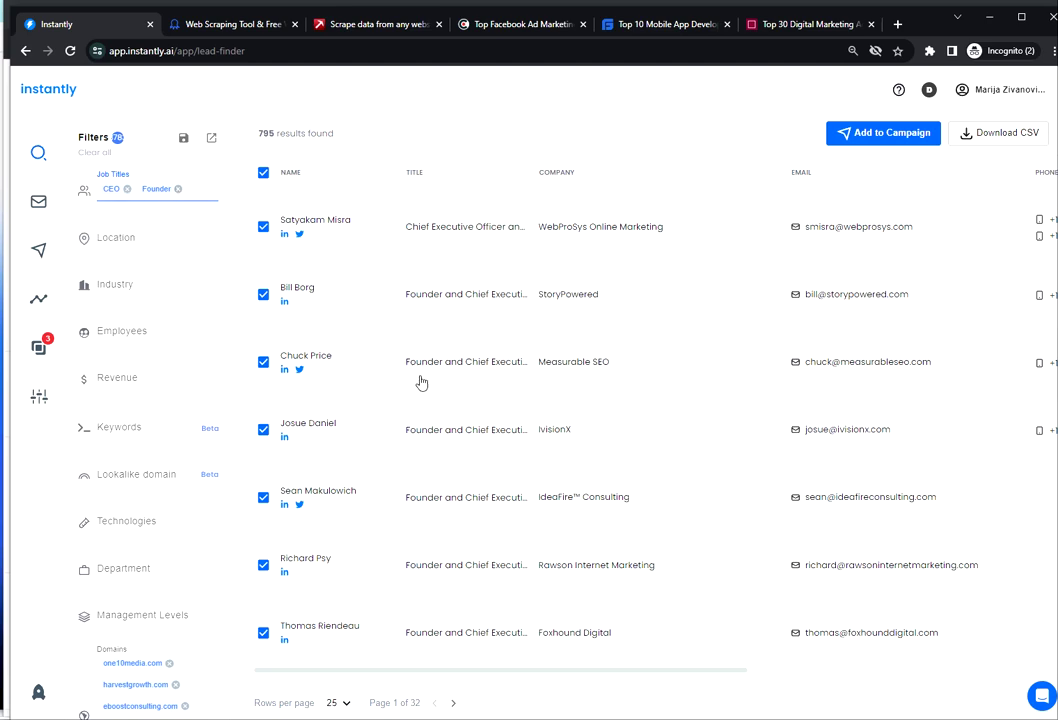
# - Look through the filtered CEO and Founder leads and their selection in the results list
pyautogui.scroll(-3, 345, 281)
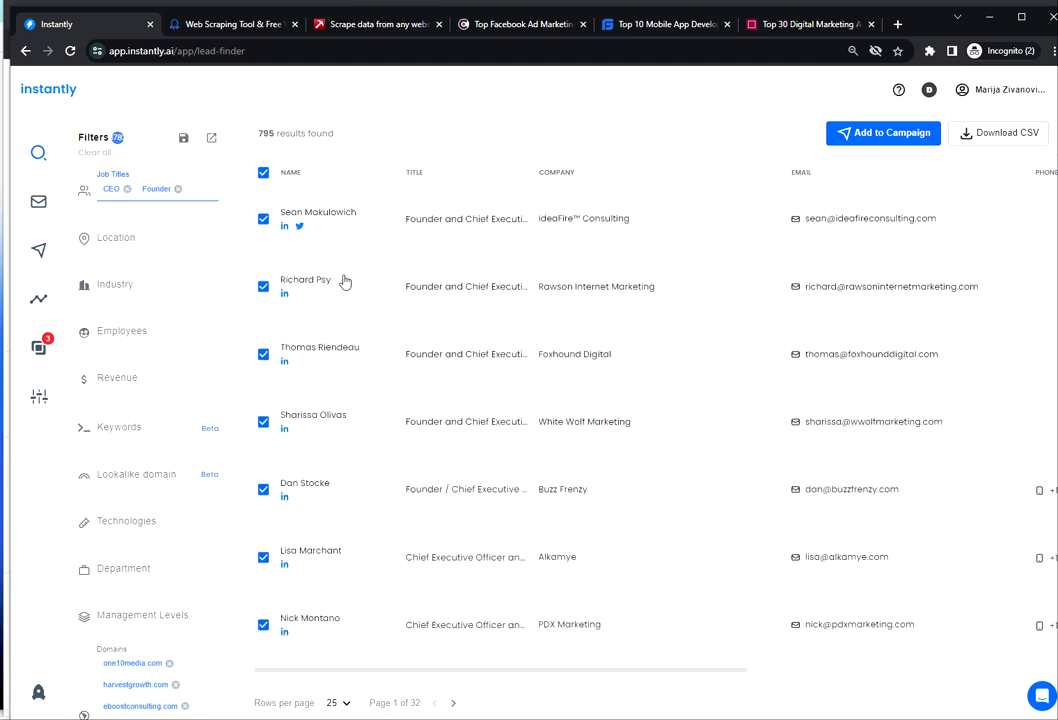
pyautogui.scroll(3, 360, 295)
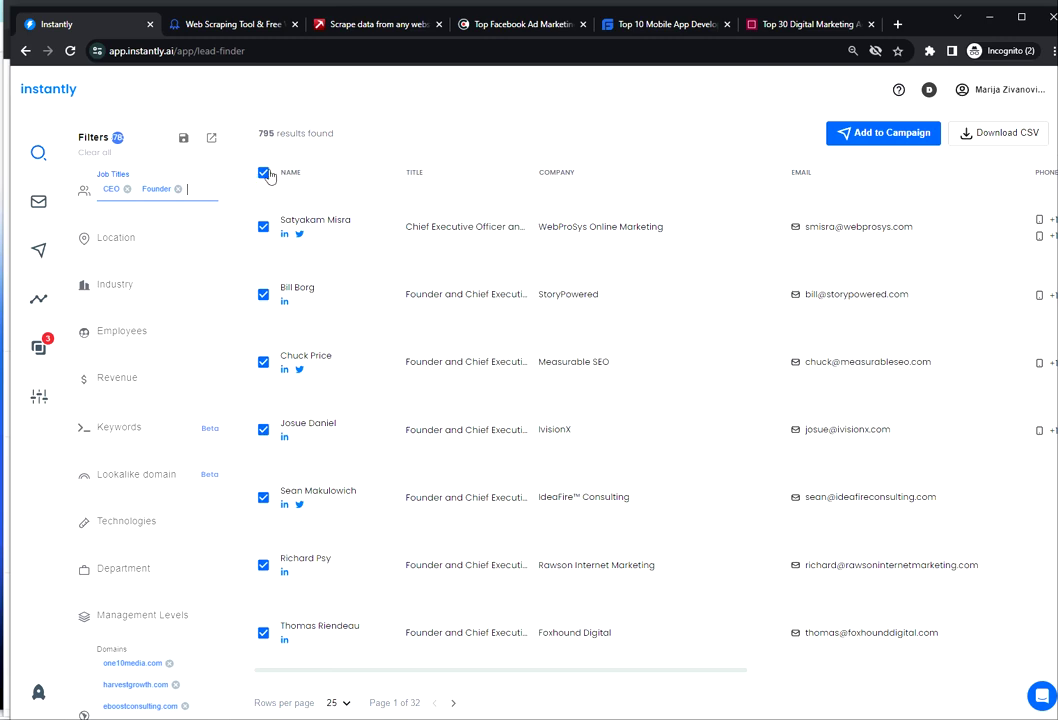
pyautogui.click(268, 176)
pyautogui.click(375, 238)
pyautogui.scroll(-3, 546, 400)
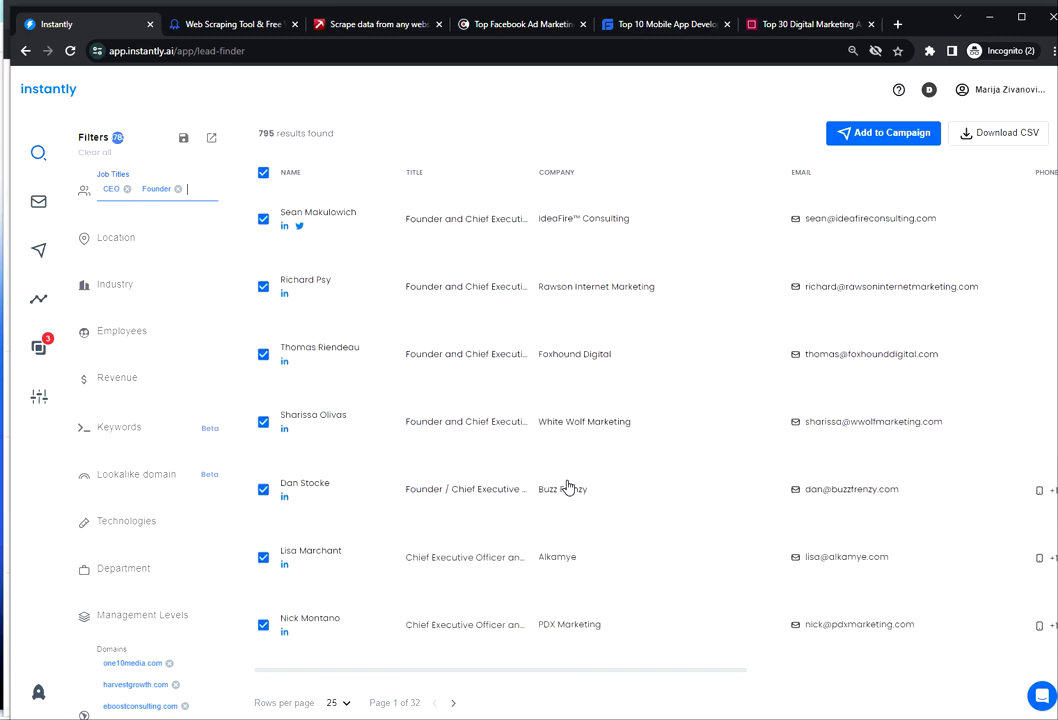